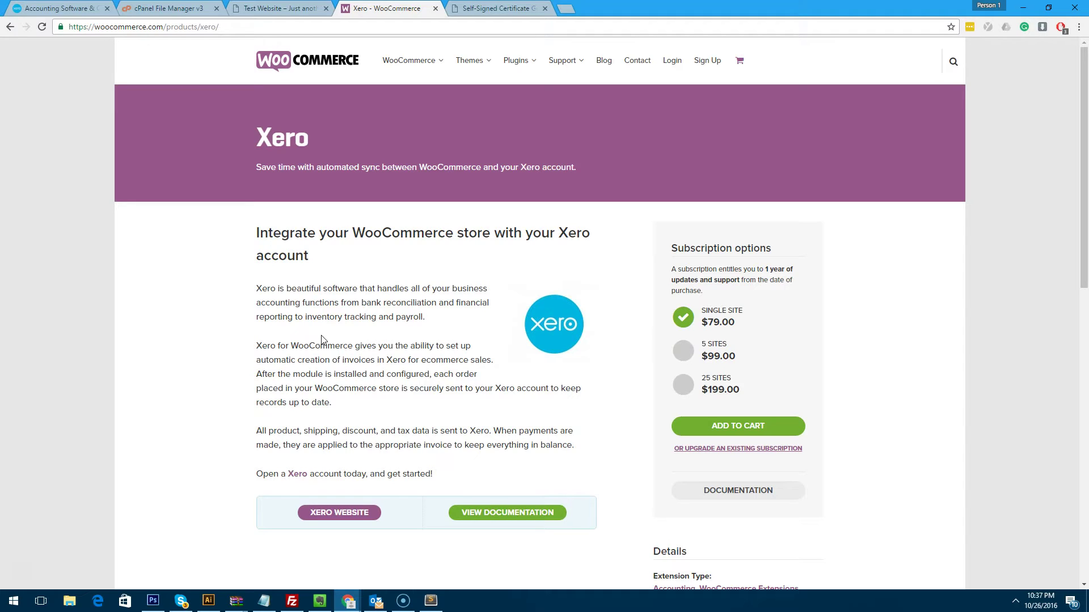
Upload woocommerce-xero-1.7.3 (1).zip via Plugins > Add New, install it and activate it.
left_click(278, 8)
left_click(54, 64)
left_click(67, 278)
left_click(169, 74)
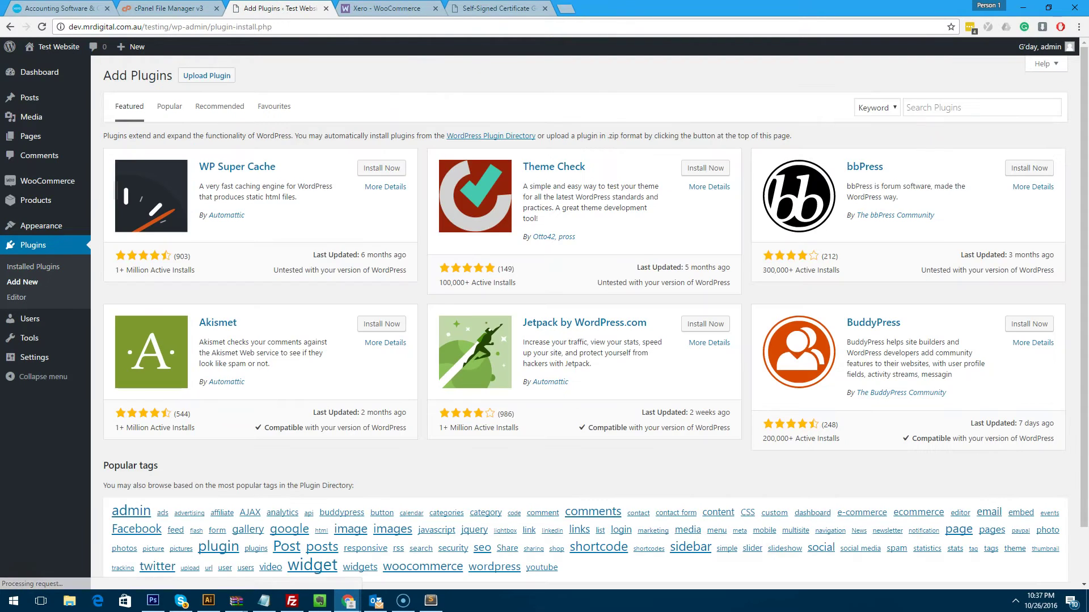
left_click_drag(652, 7, 552, 1)
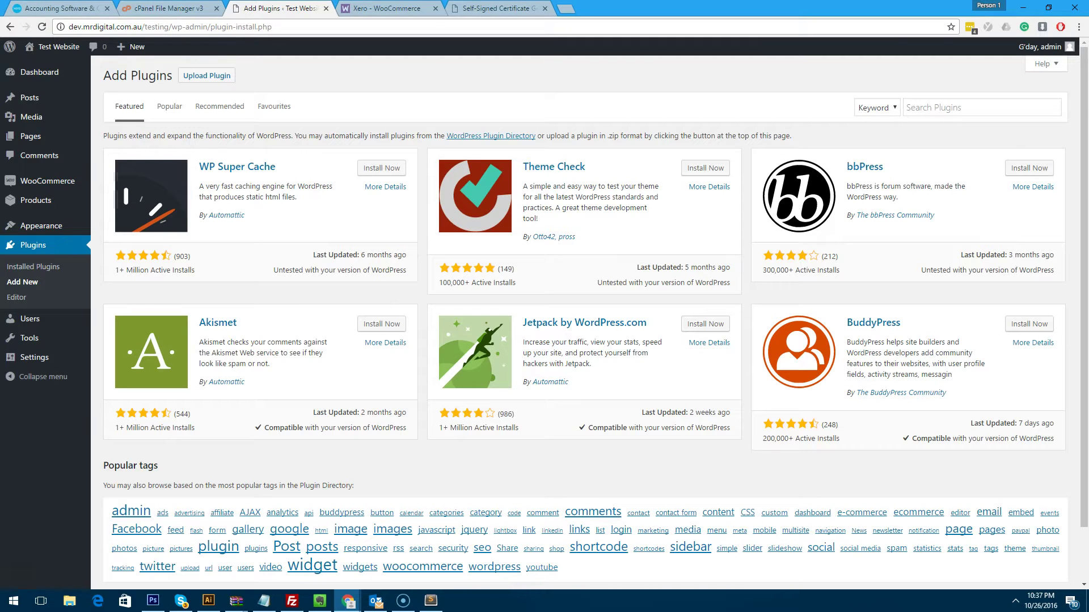
left_click(206, 75)
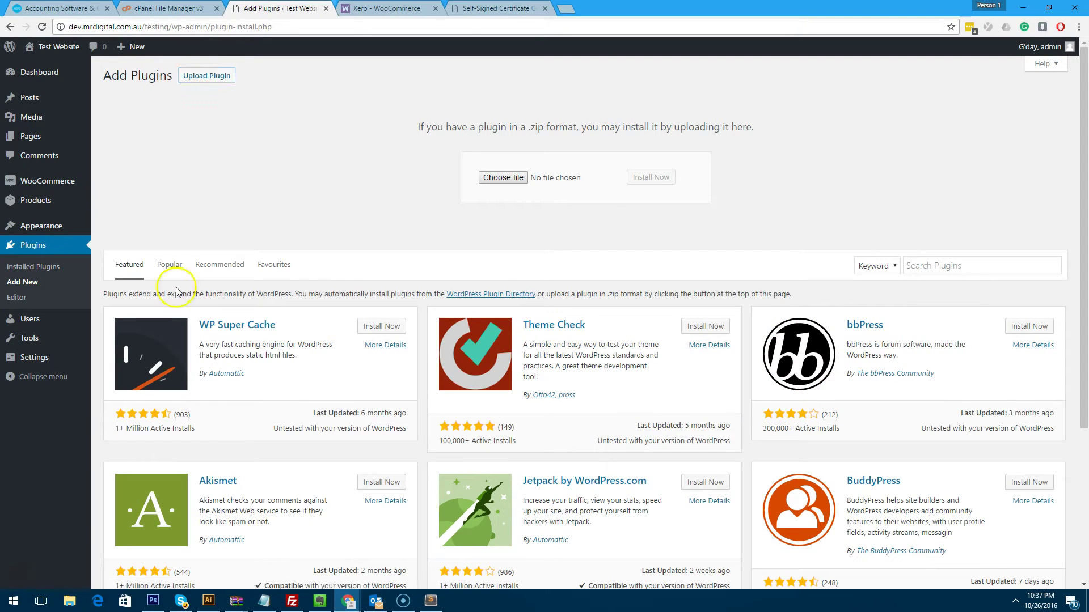
left_click_drag(316, 250, 491, 178)
left_click(657, 176)
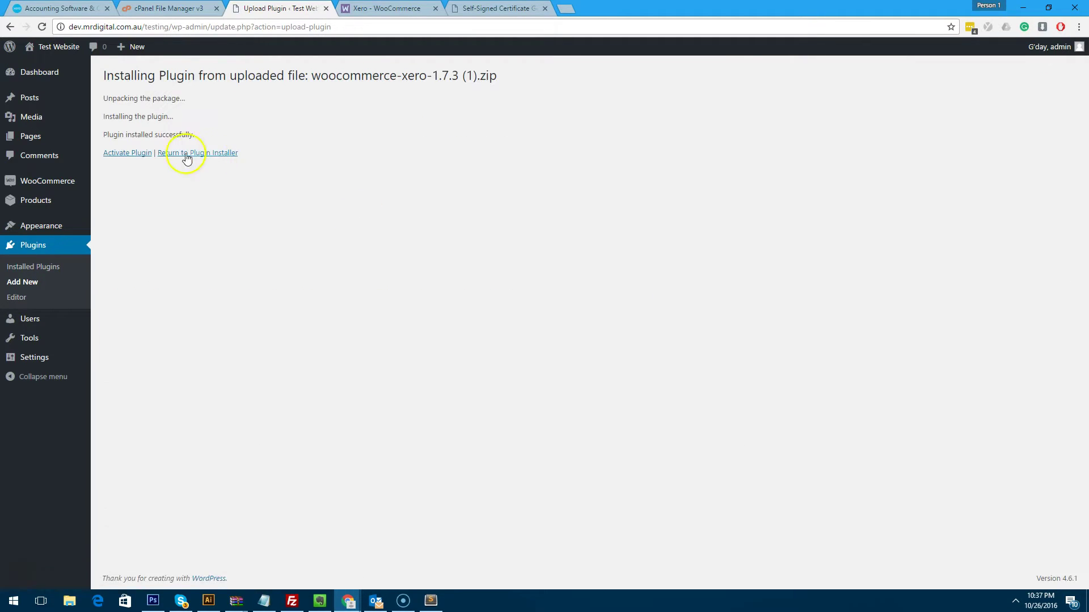
left_click(125, 153)
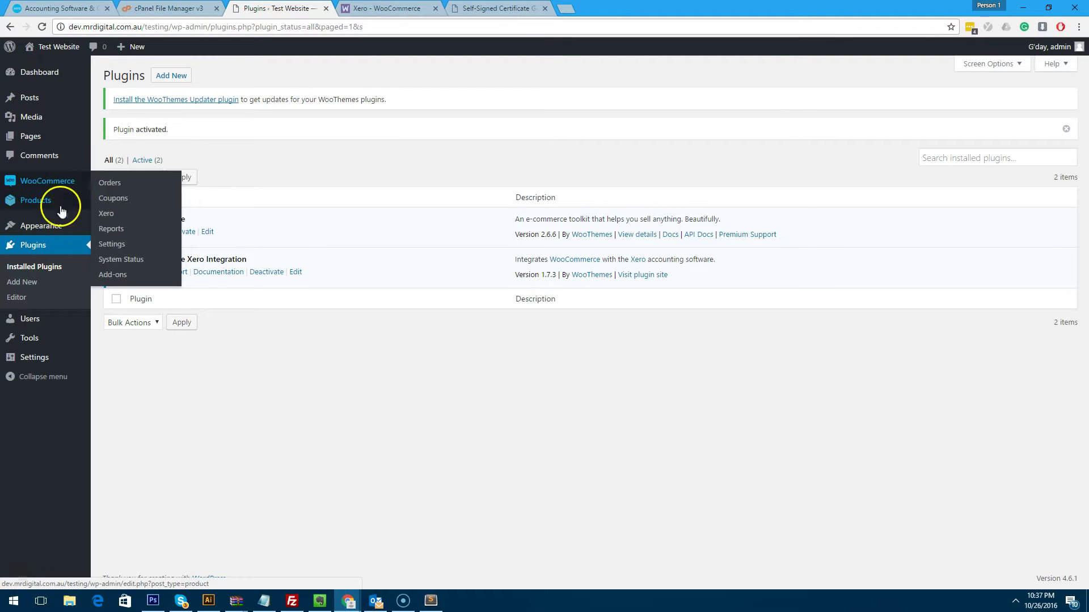
Trash order #14 in WooCommerce Orders, then empty the Trash so no orders remain.
mouse_move(55, 205)
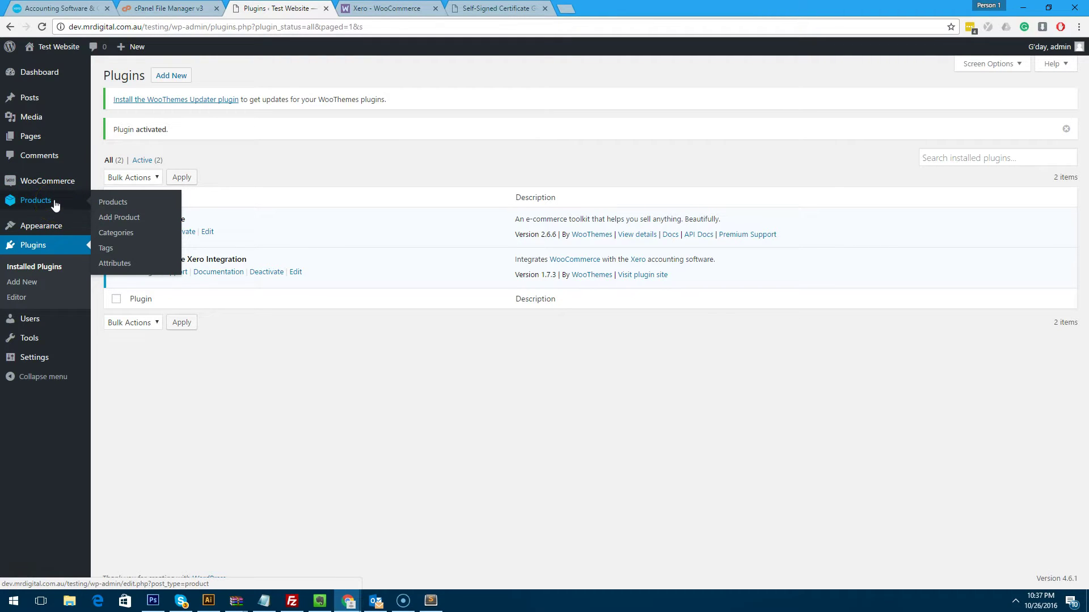
mouse_move(56, 181)
left_click(105, 184)
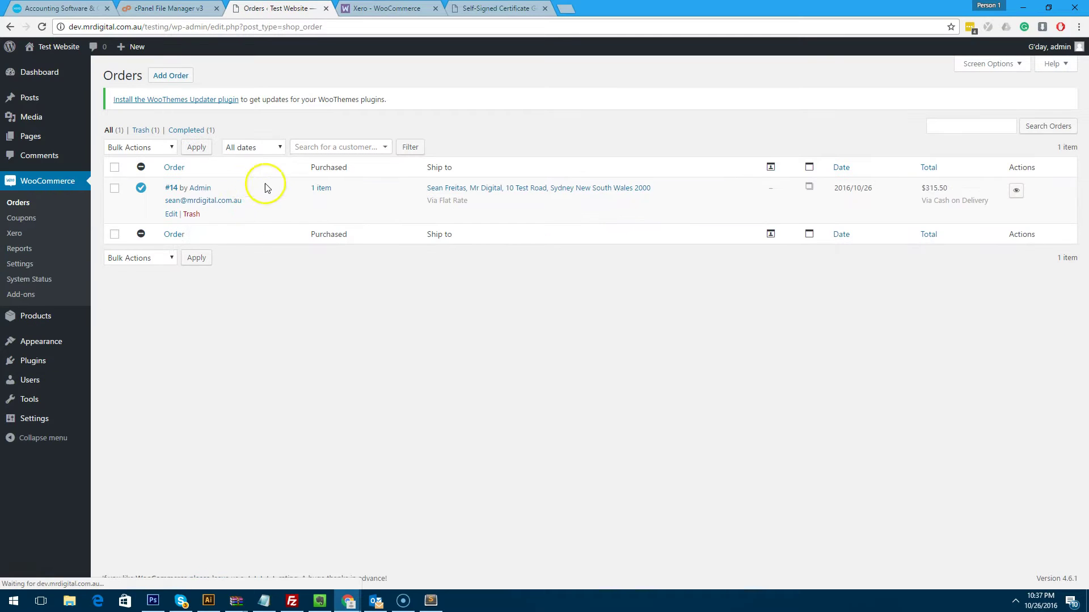
left_click(192, 214)
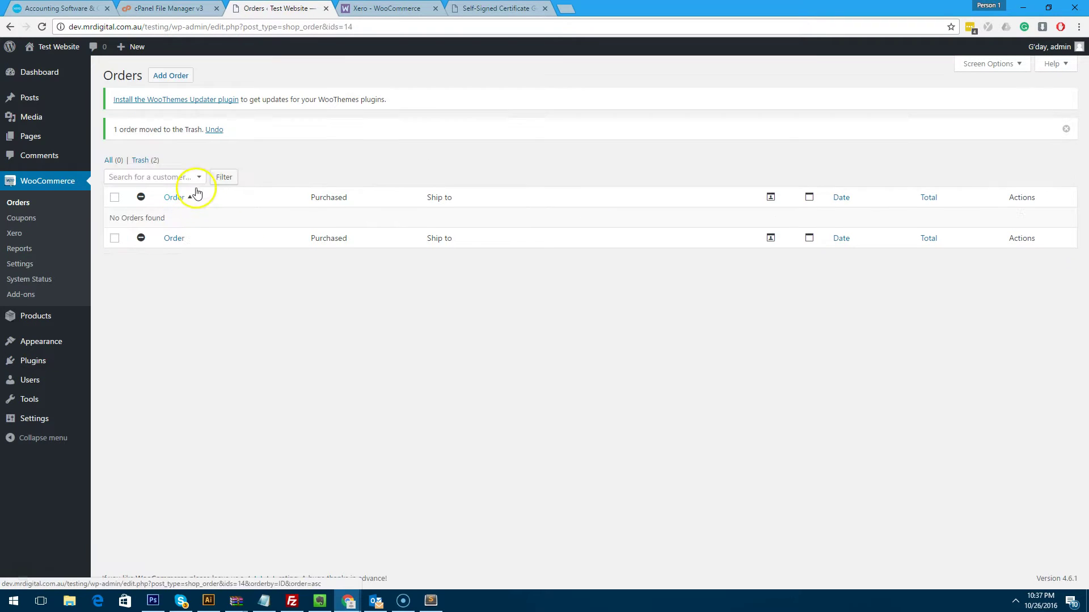
left_click(150, 161)
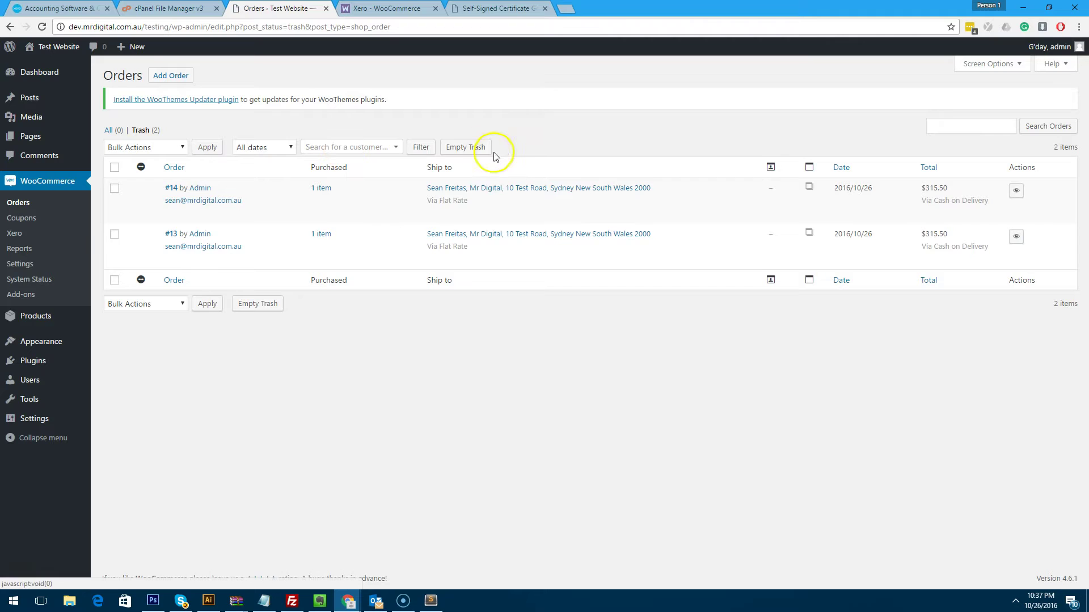
left_click(482, 147)
left_click(36, 200)
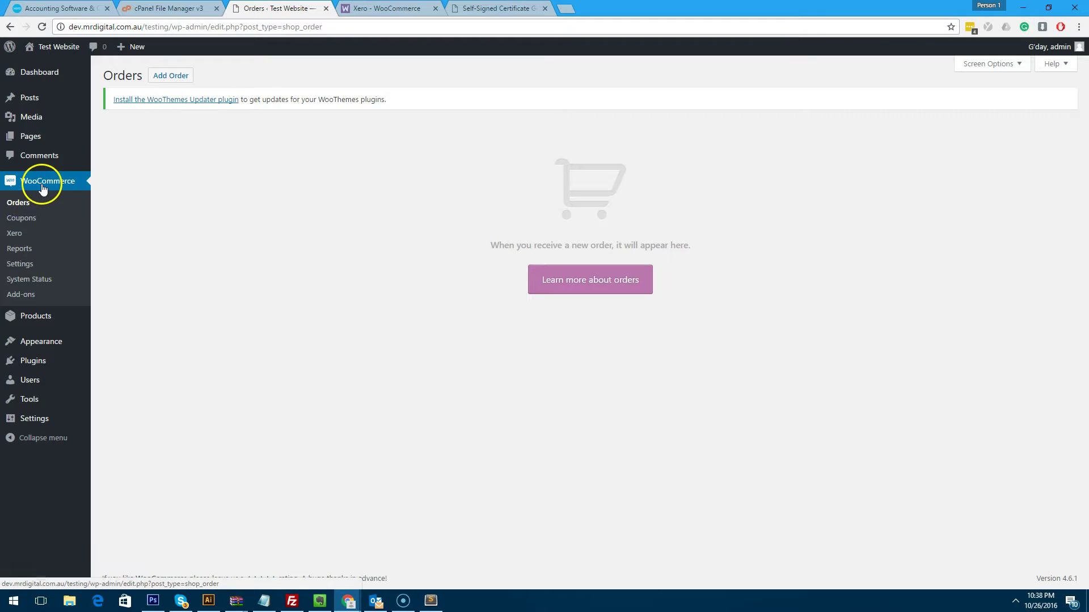
Open WooCommerce > Xero and review its empty Consumer Key, Consumer Secret and account fields.
left_click(26, 233)
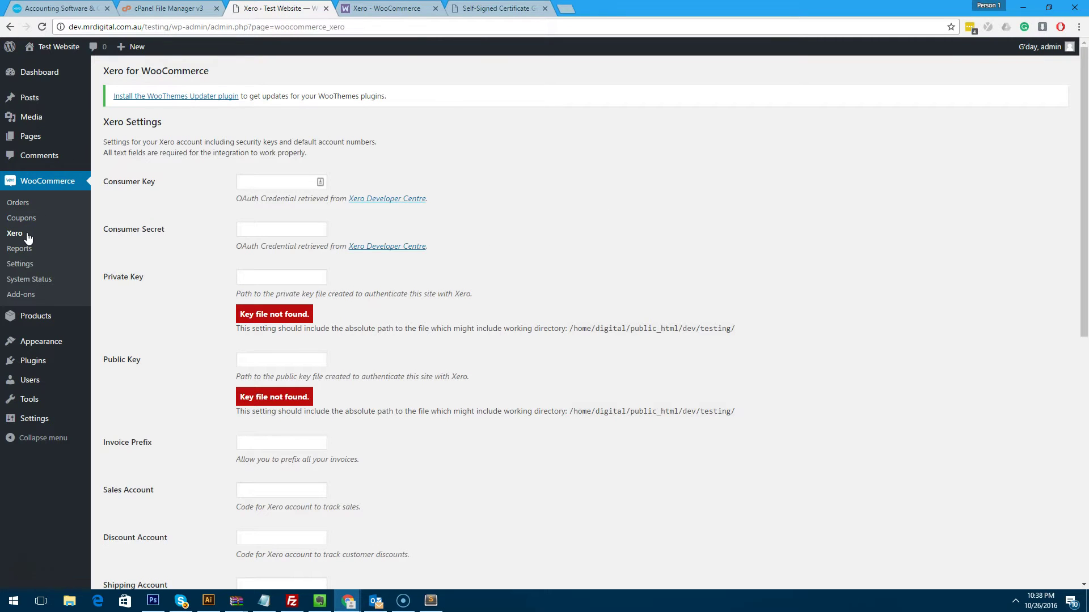
scroll(177, 214, "down", 2)
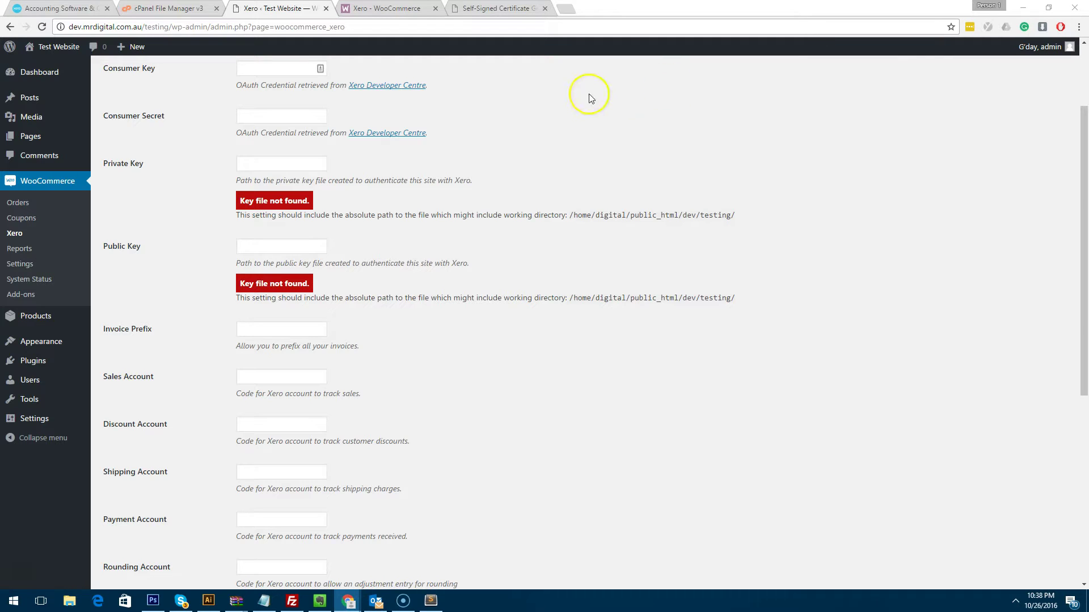
scroll(584, 98, "up", 2)
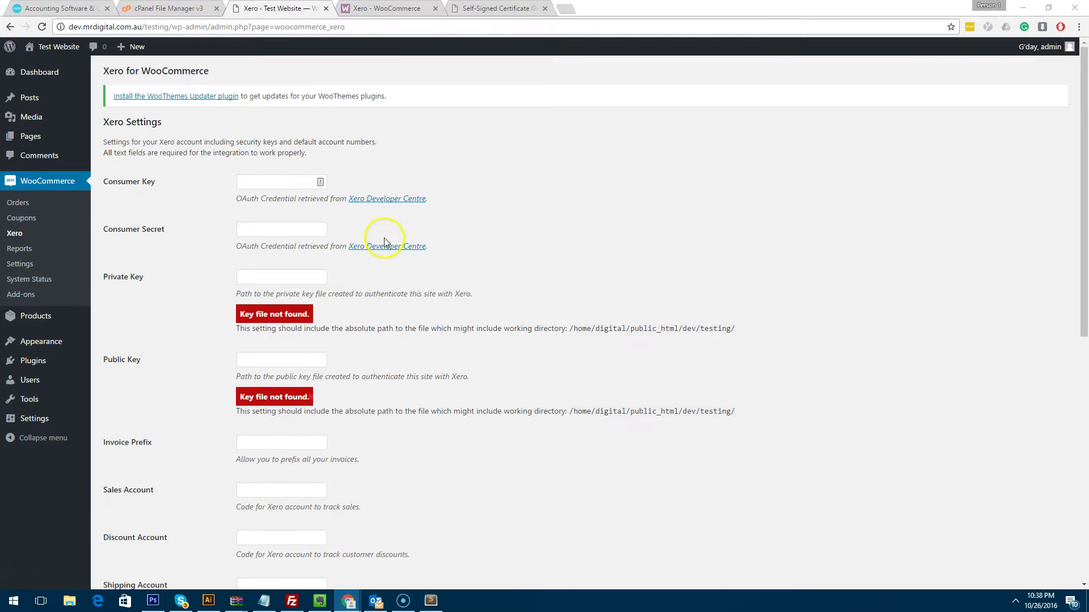
left_click_drag(162, 229, 97, 226)
left_click(249, 221)
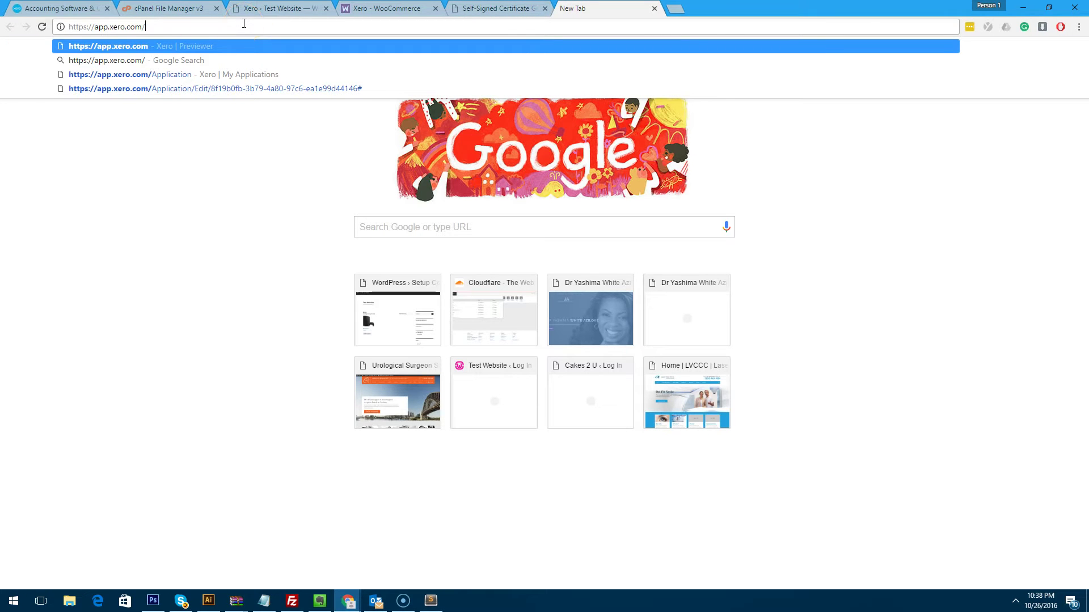
Load app.xero.com and go to My Apps to add a new application.
key("Return")
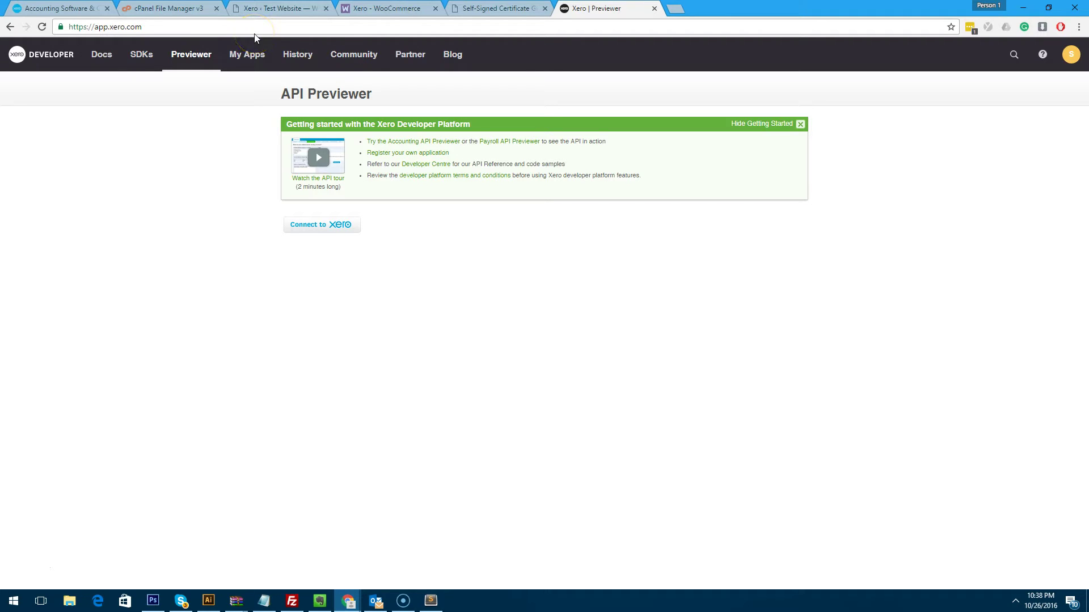
left_click(250, 54)
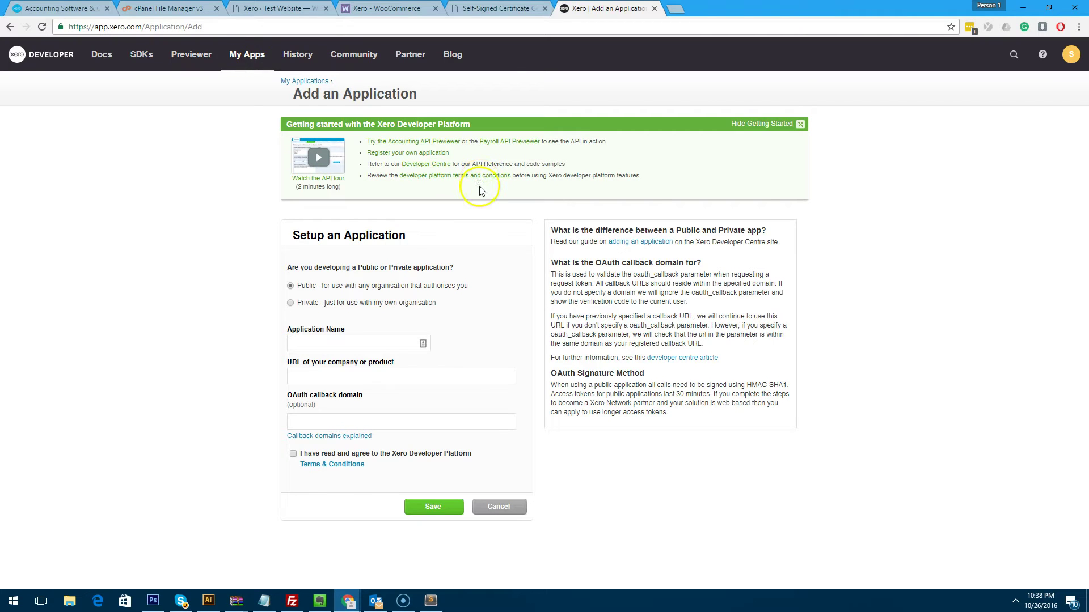
Make the application Private, name it Testing, and keep Test Pty Ltd as its organisation.
left_click(291, 306)
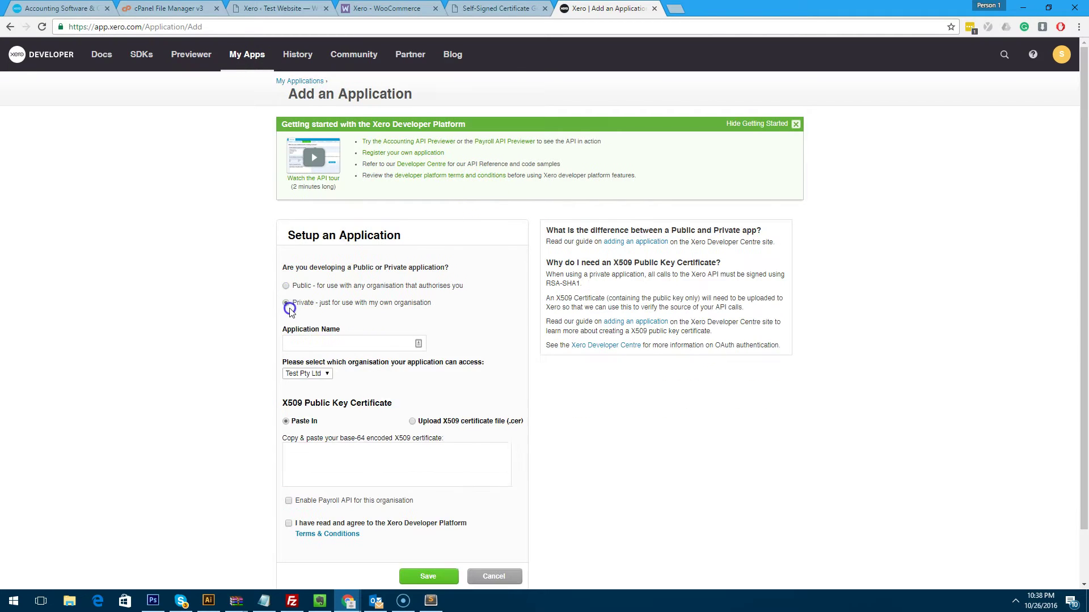
left_click(296, 341)
type("Testing")
scroll(192, 331, "down", 1)
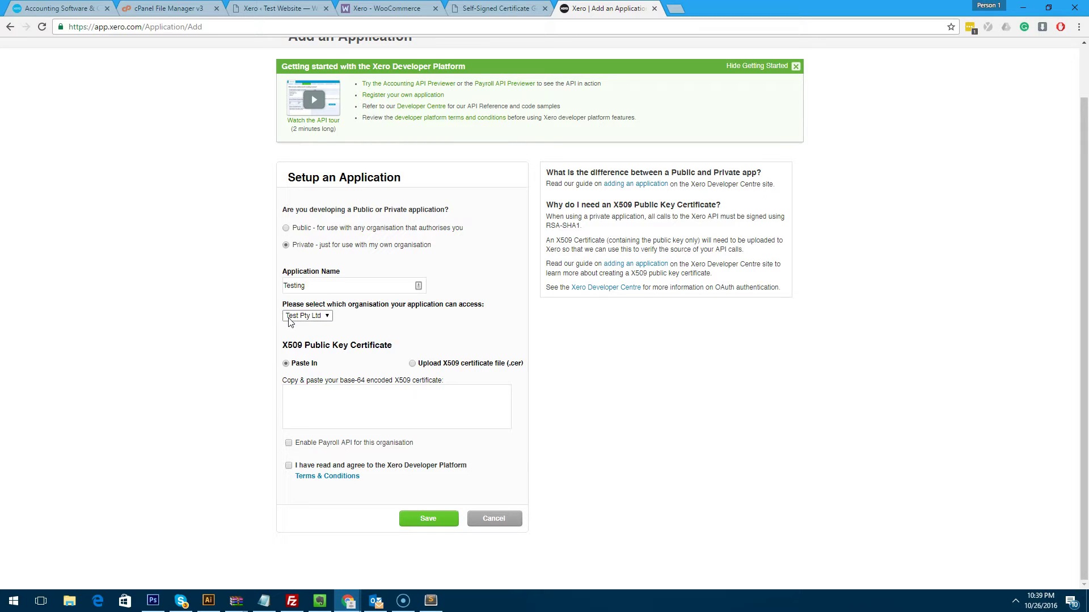
left_click(289, 319)
left_click(290, 324)
left_click(239, 316)
Clear the example server name and copy the site's domain from the WordPress Xero settings.
left_click(499, 8)
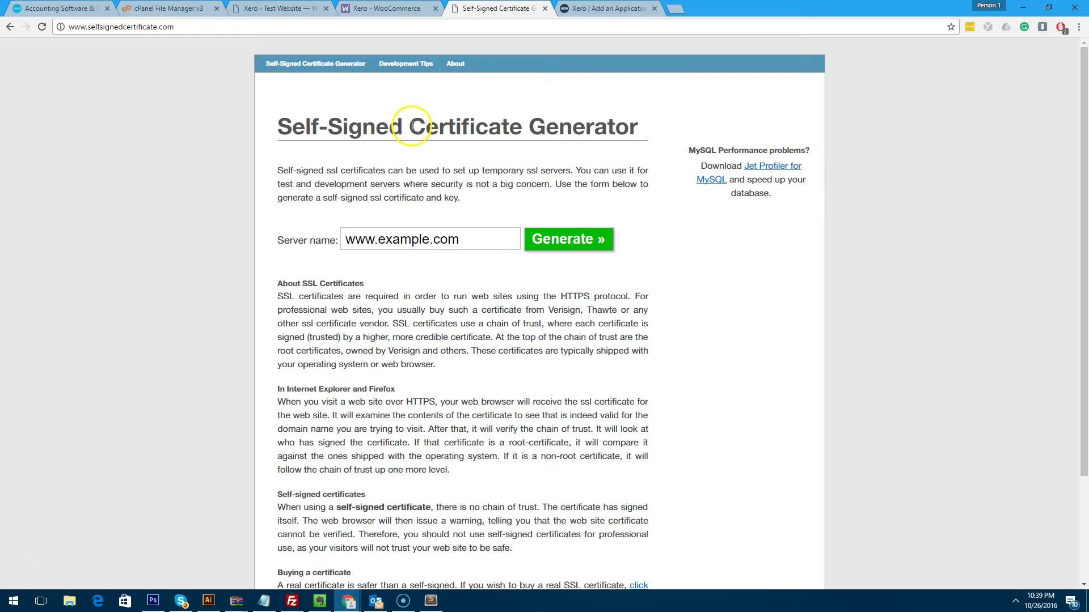
left_click(462, 232)
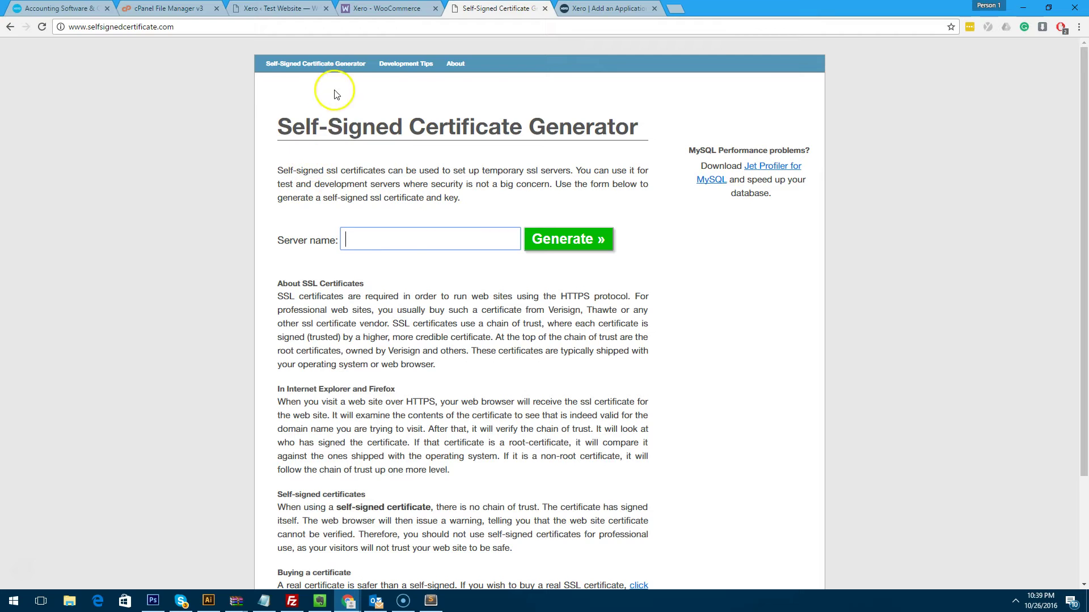
left_click(283, 8)
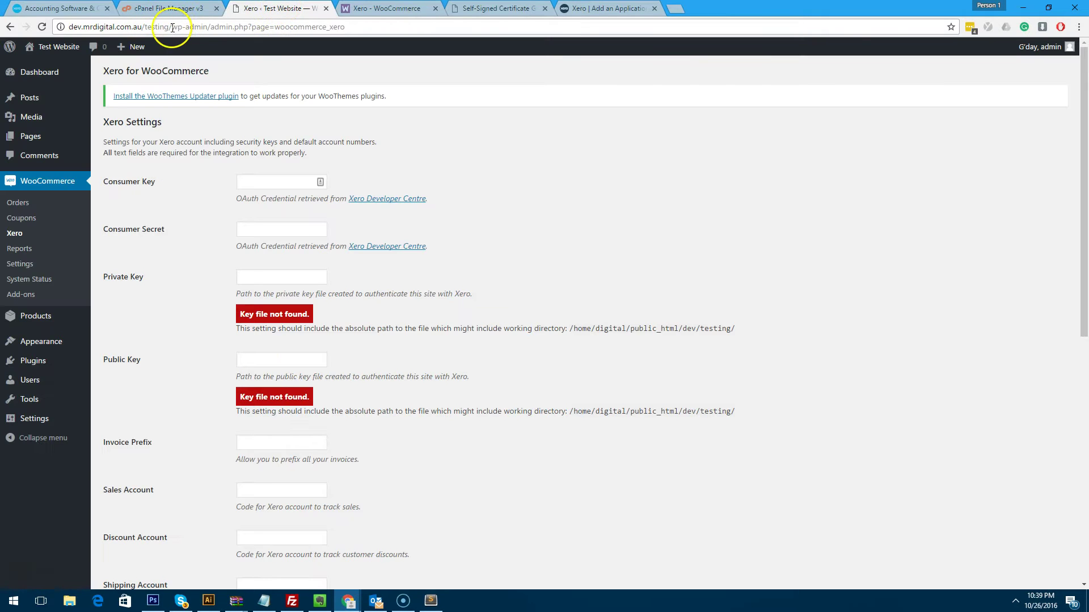
left_click_drag(143, 27, 51, 27)
key("ctrl+c")
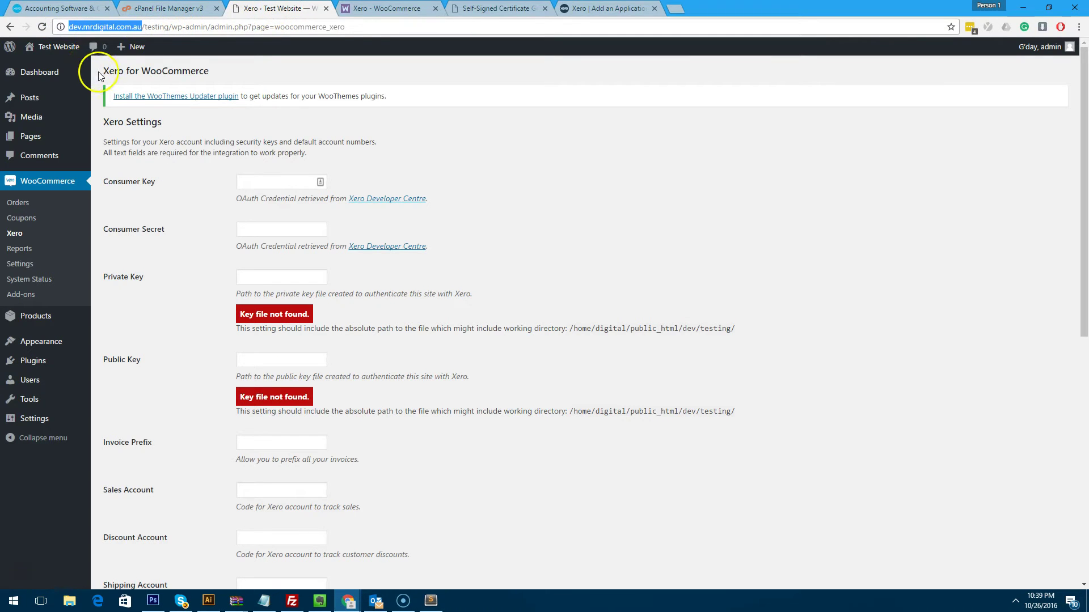
left_click(499, 10)
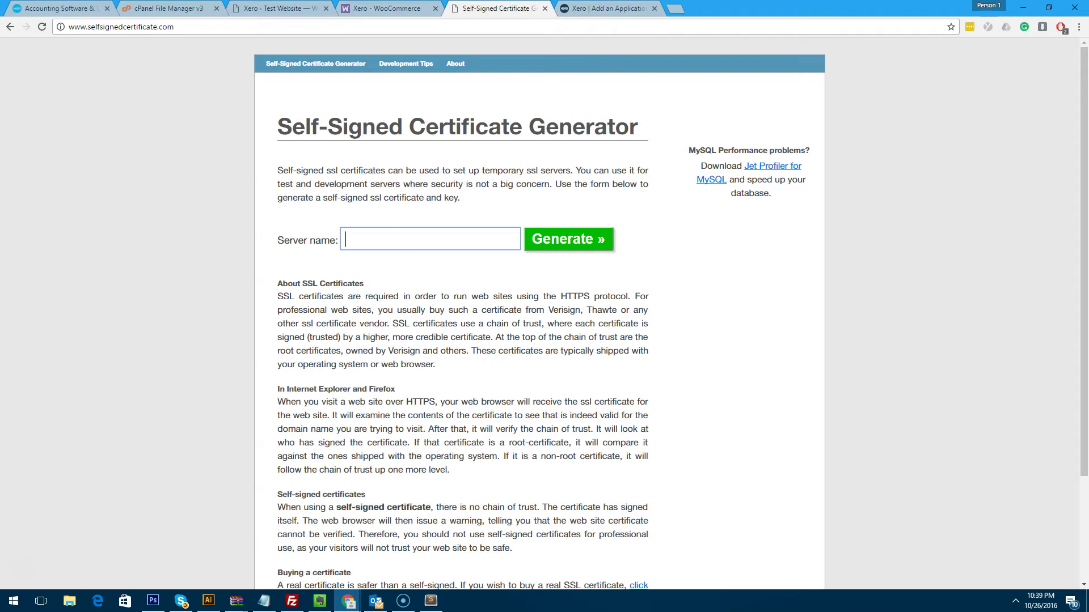
left_click(377, 232)
key("ctrl+v")
left_click(441, 234)
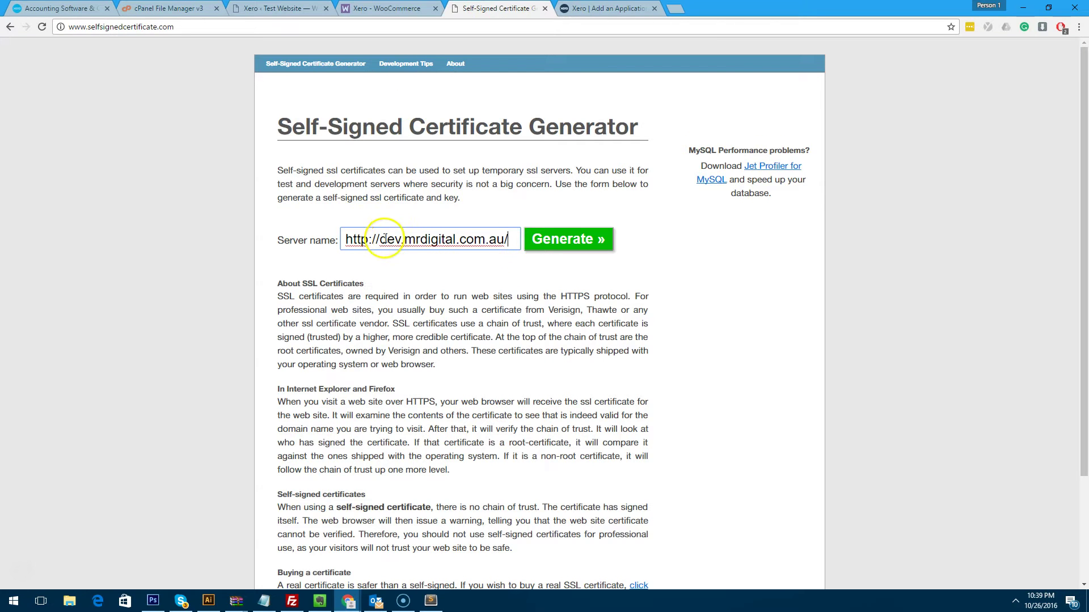
left_click_drag(380, 239, 221, 232)
key("BackSpace")
left_click(504, 246)
key("BackSpace")
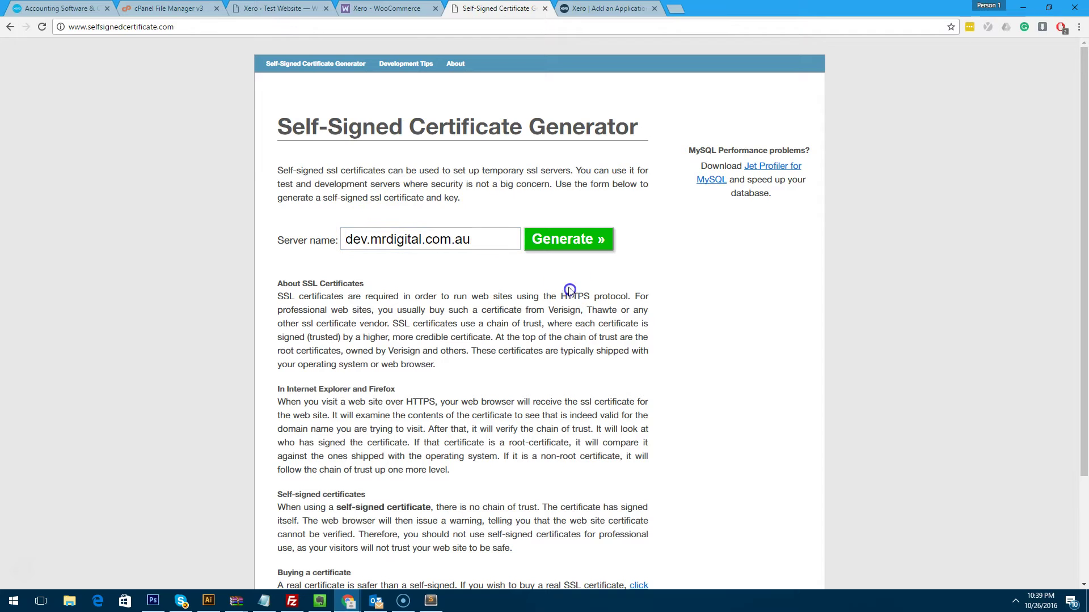
left_click(571, 240)
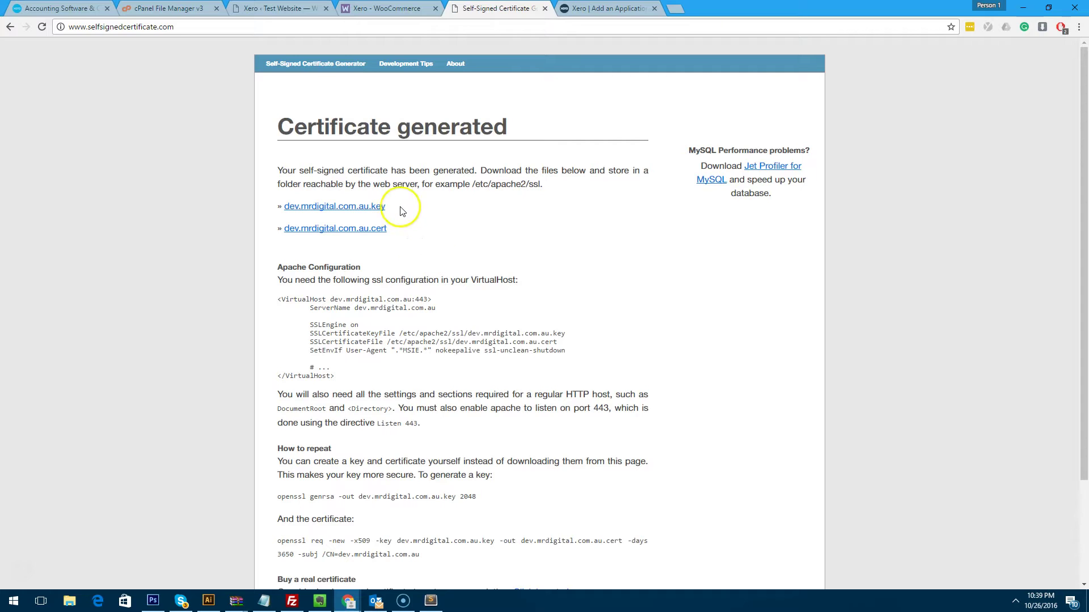
Download the key and certificate files, save the certificate to the desktop and rename it cert.
left_click(334, 206)
left_click(329, 229)
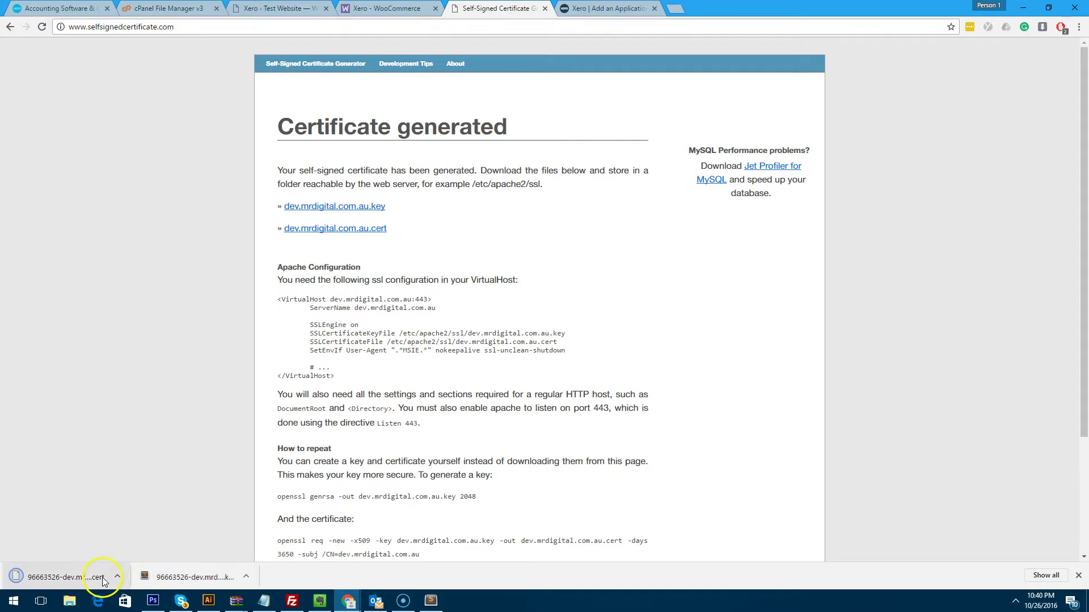
left_click_drag(270, 510, 624, 521)
left_click_drag(663, 556, 245, 205)
right_click(189, 150)
left_click(238, 361)
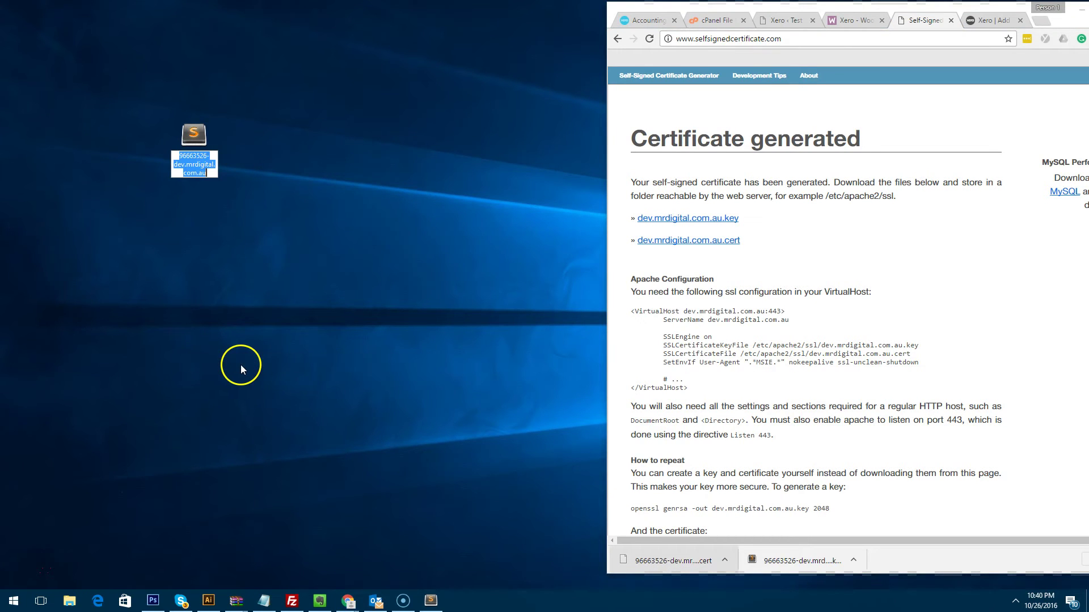
type("cer")
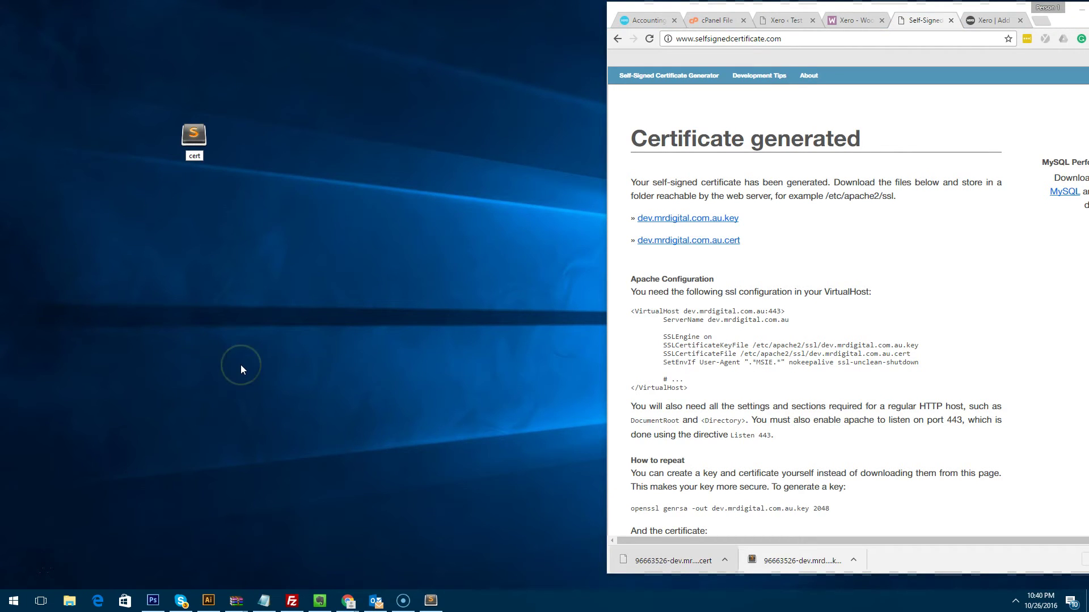
type("t")
left_click(240, 370)
Save the key file to the desktop renamed key, place it beside cert, and re-maximize Chrome.
left_click(598, 464)
left_click_drag(821, 564, 237, 196)
right_click(234, 202)
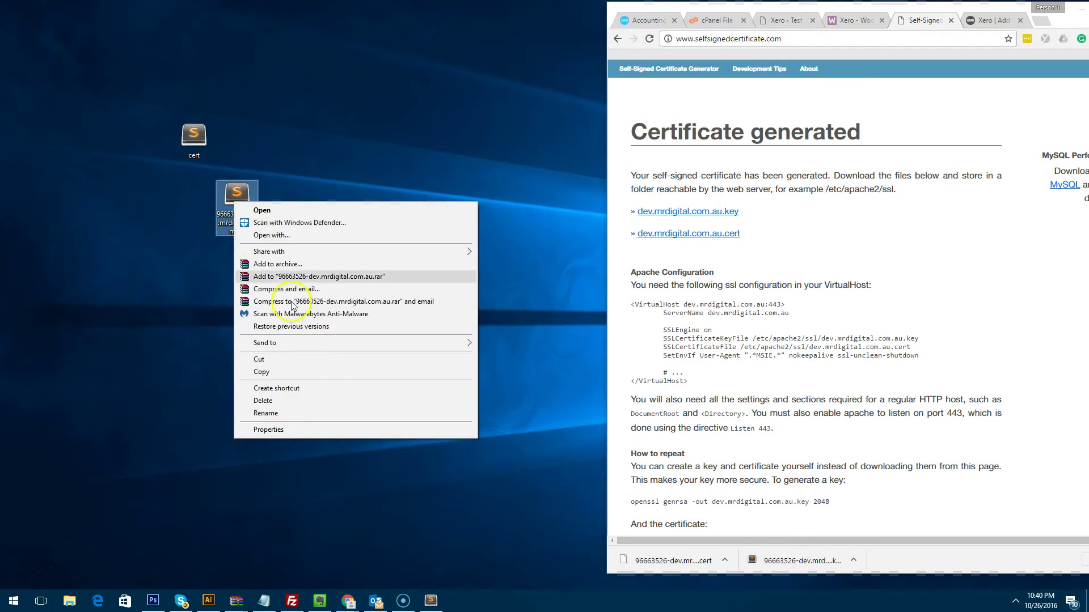
left_click(296, 417)
type("key")
key("Return")
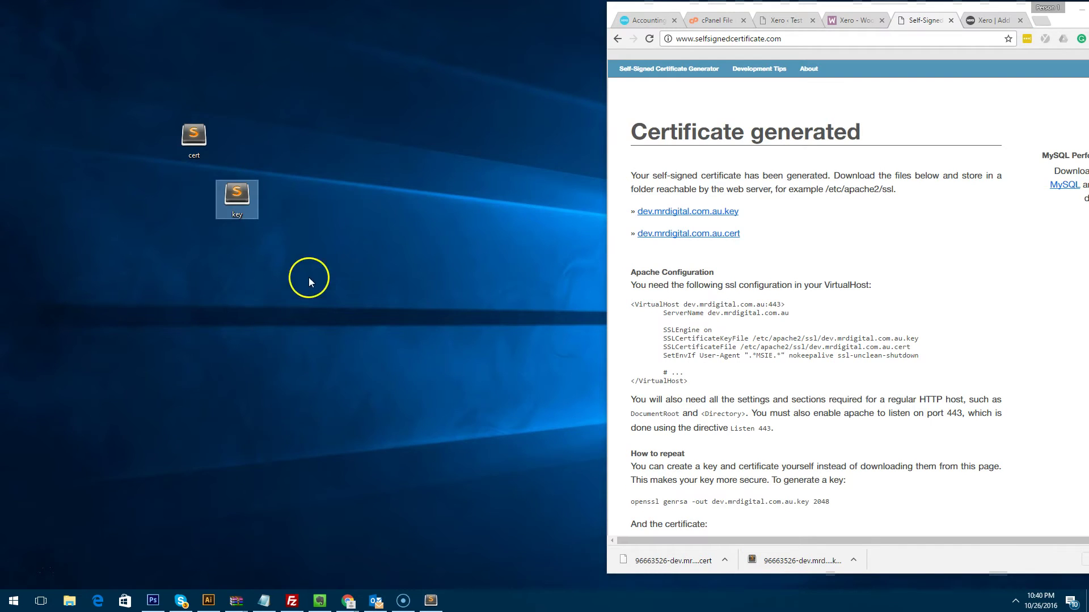
left_click_drag(237, 199, 237, 142)
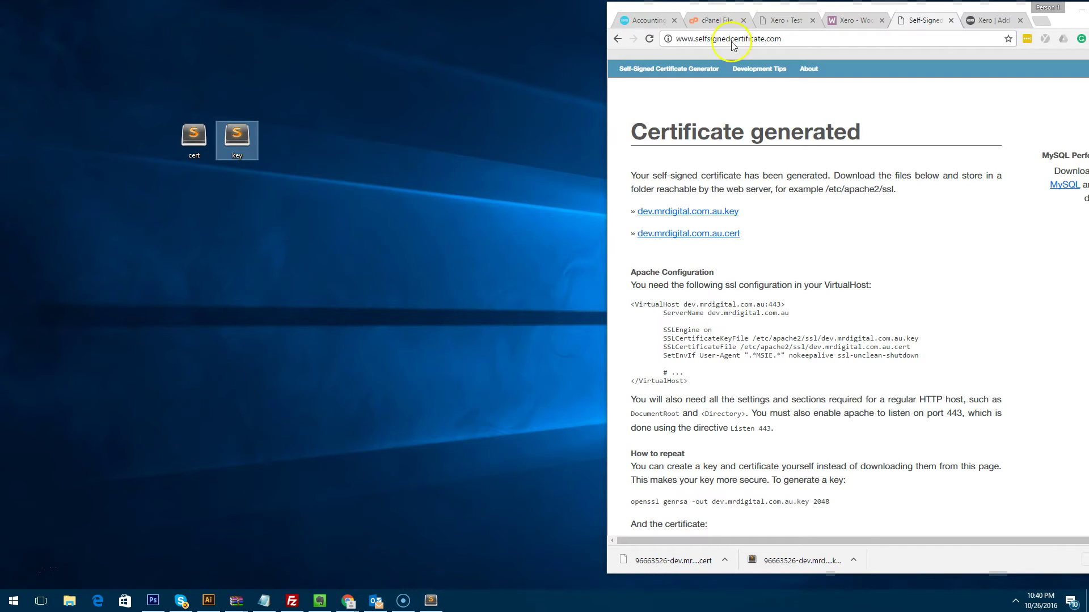
double_click(938, 13)
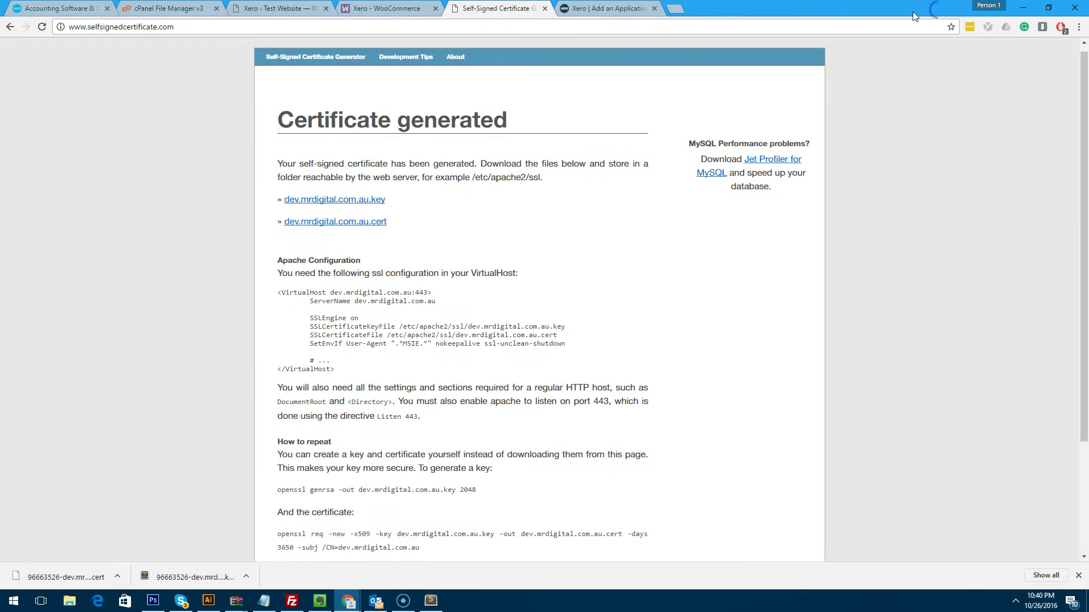
Upload cert as the X509 certificate, accept the terms, save the Testing app, and select its consumer key.
left_click(543, 9)
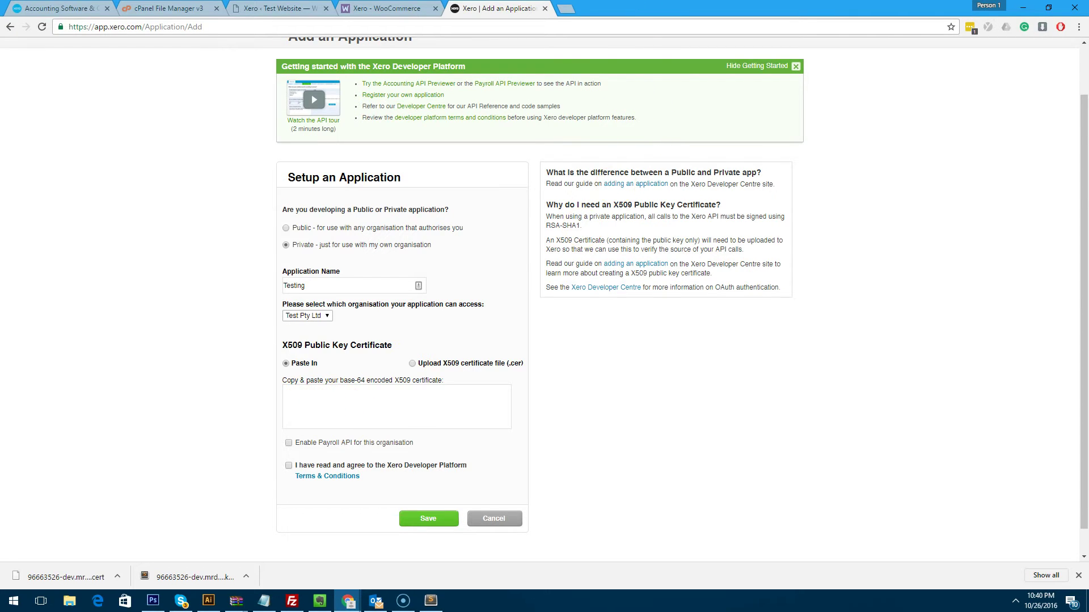
left_click(412, 364)
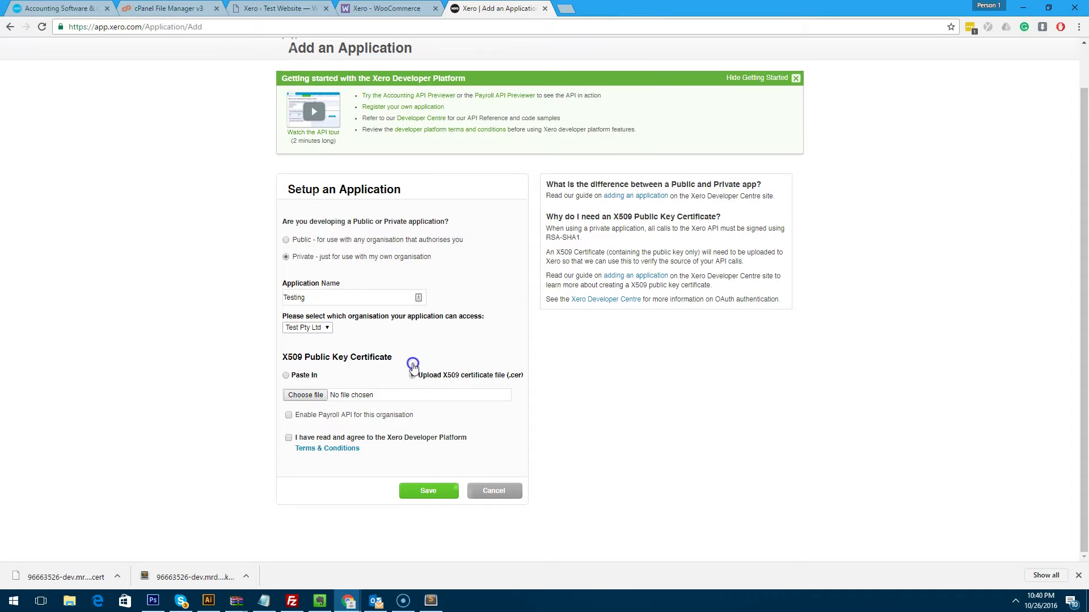
left_click(306, 396)
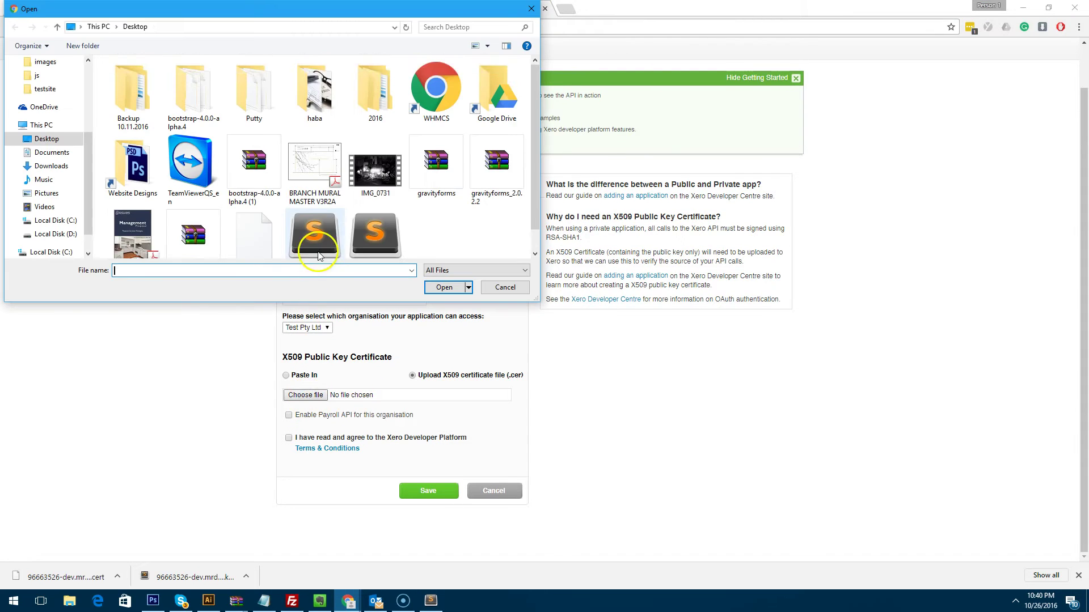
scroll(322, 244, "down", 1)
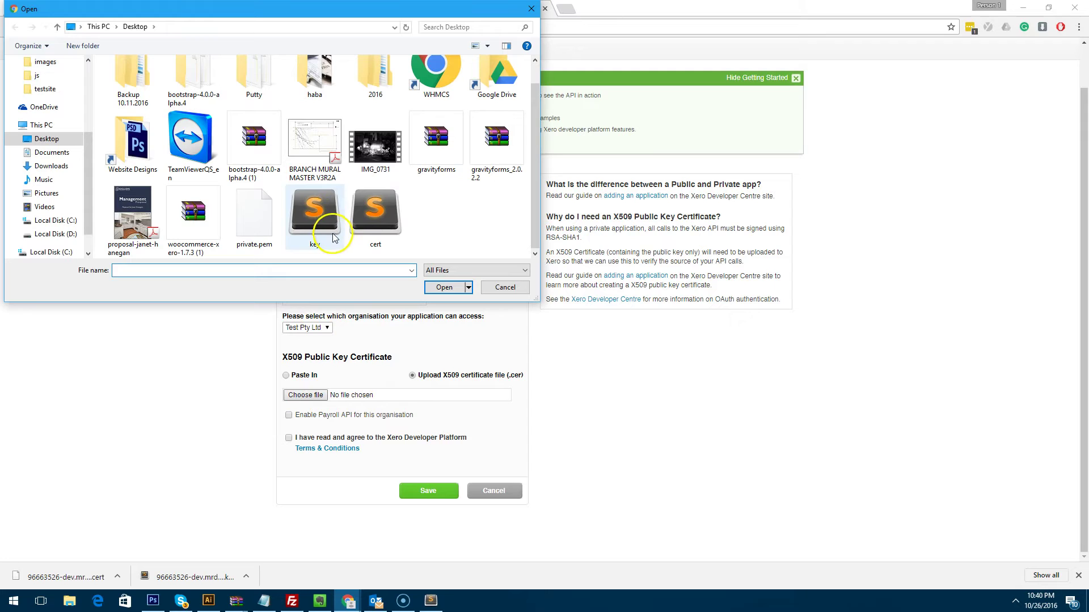
double_click(374, 216)
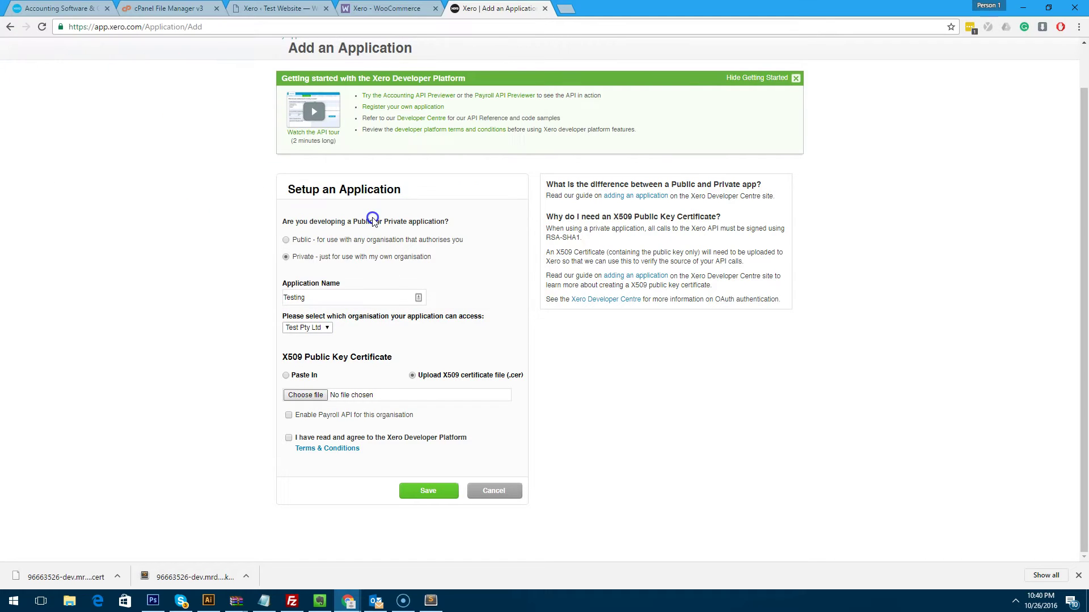
left_click(289, 438)
left_click(417, 491)
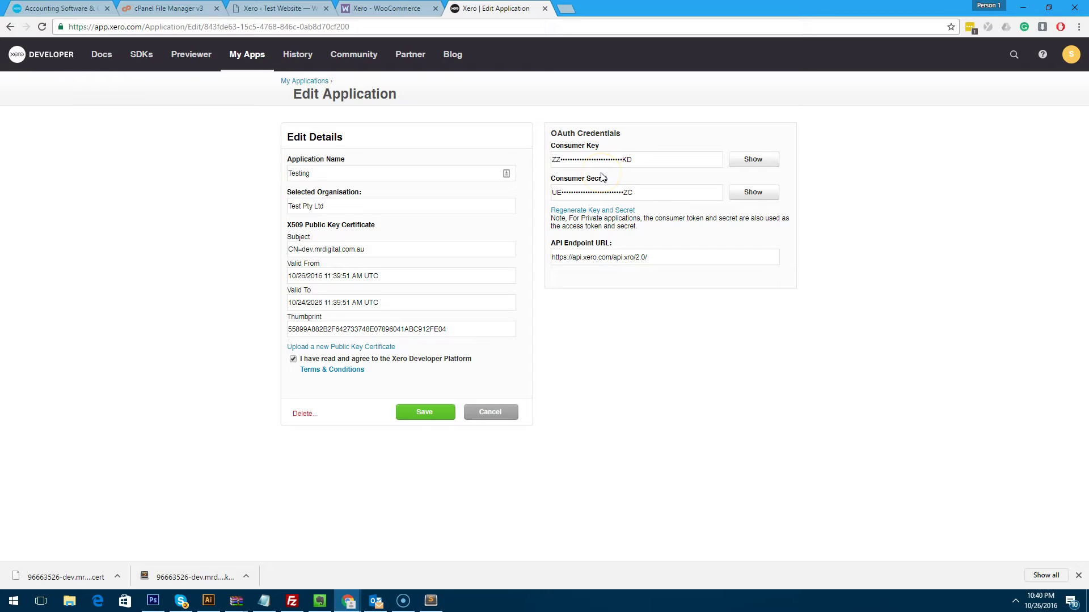
left_click(741, 160)
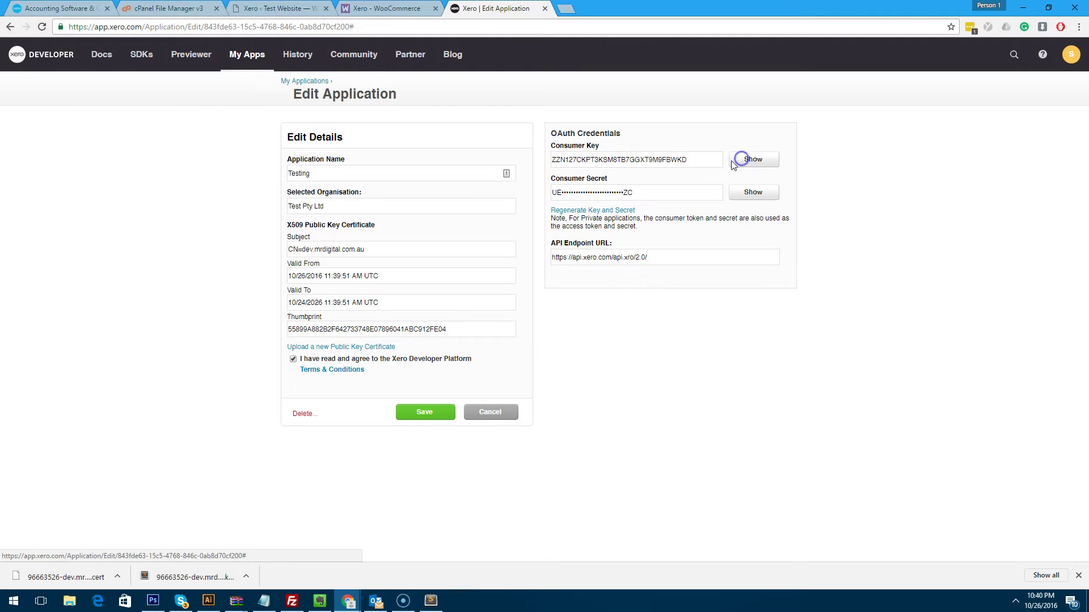
left_click_drag(717, 160, 554, 162)
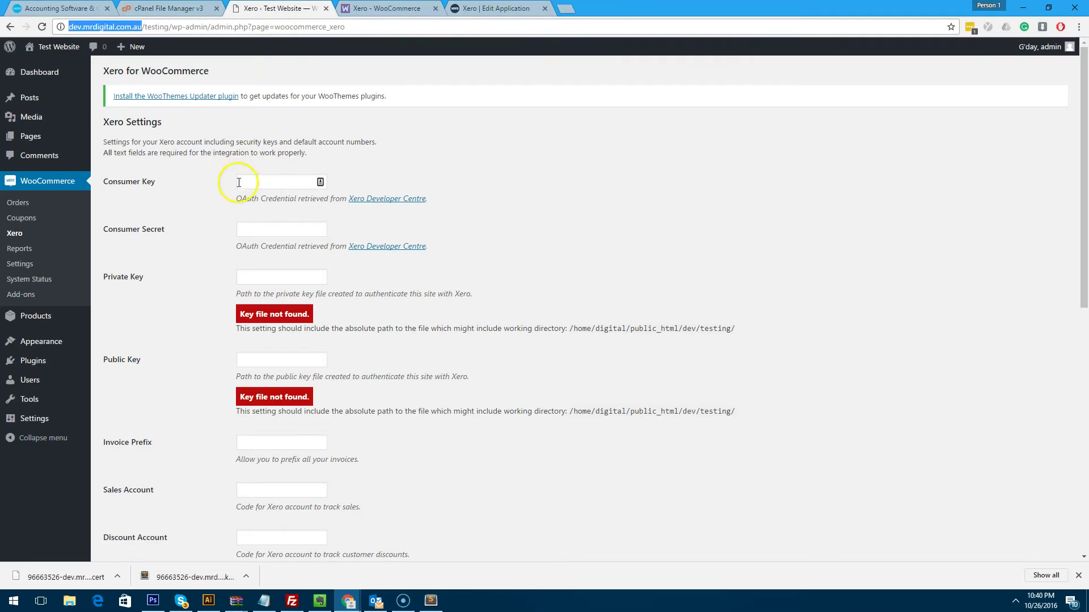
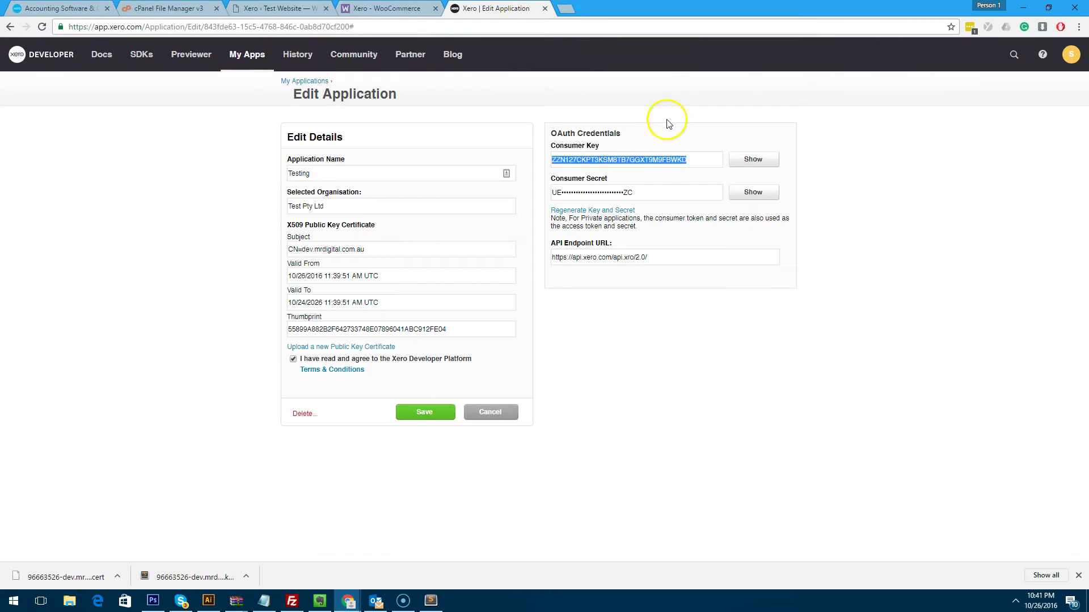
Fill in the consumer key, then copy the revealed consumer secret into WooCommerce's Consumer Secret field.
left_click(749, 192)
left_click_drag(702, 192, 556, 191)
key("ctrl+c")
left_click(278, 8)
left_click(259, 230)
key("ctrl+v")
left_click(613, 225)
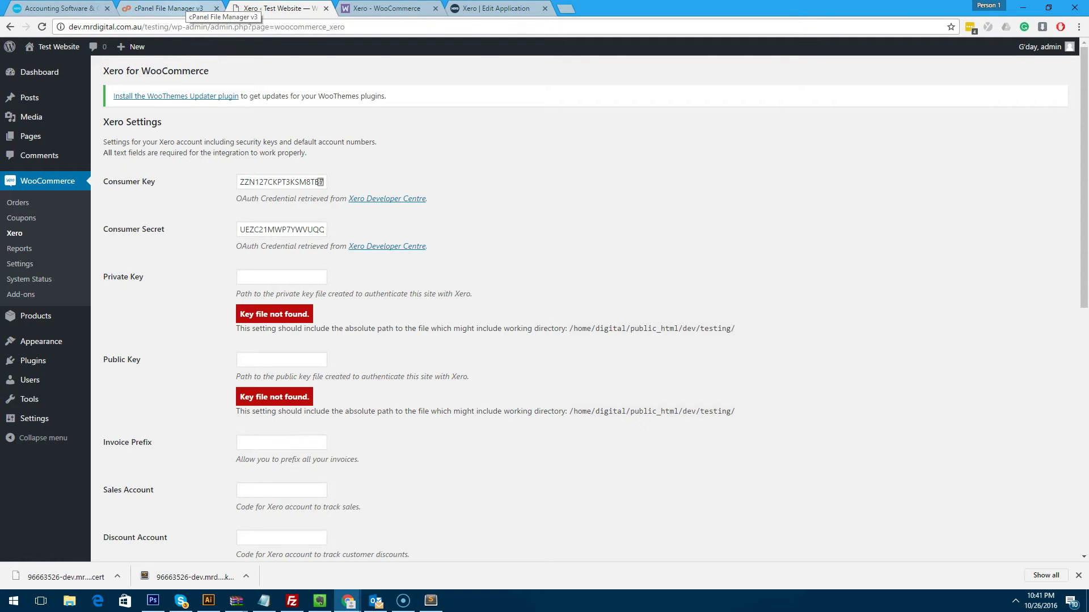
Upload key and cert from the Desktop into public_html/dev/testing and reload the File Manager listing.
left_click(187, 8)
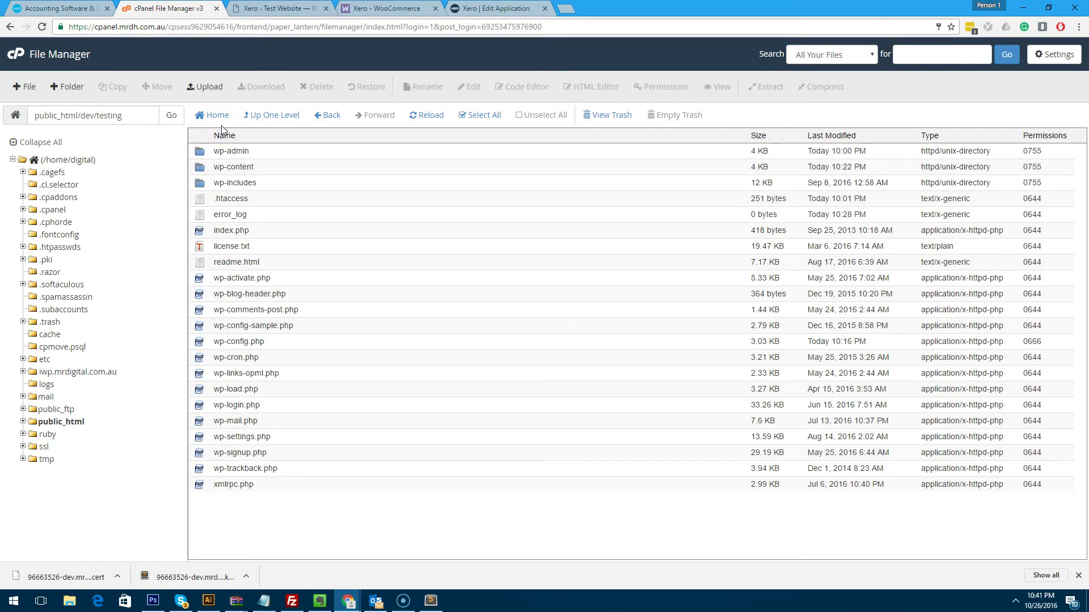
left_click(211, 93)
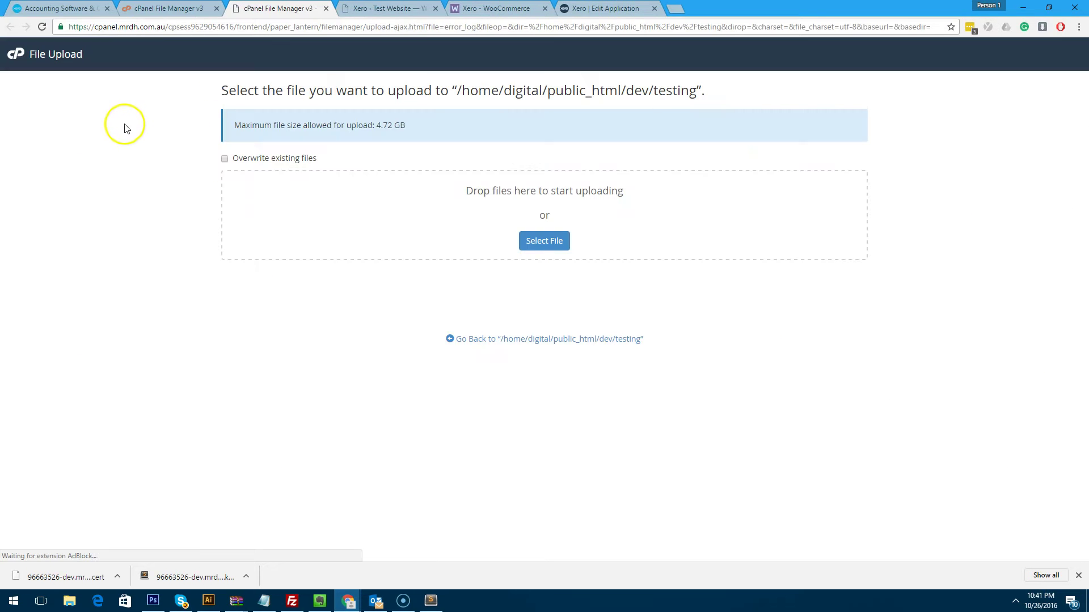
left_click(525, 239)
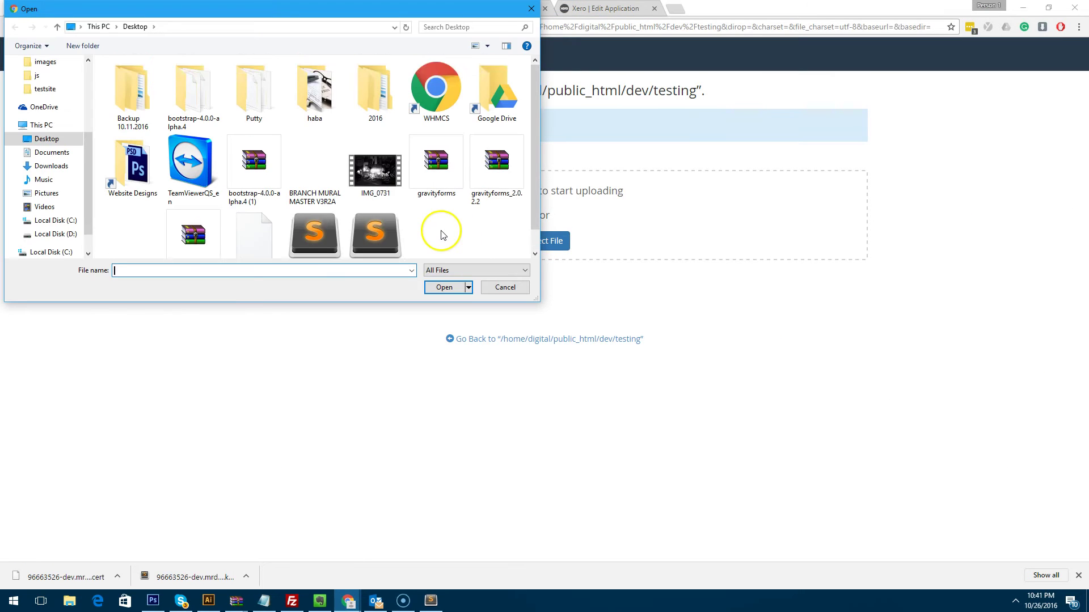
double_click(347, 221)
left_click(534, 244)
double_click(363, 213)
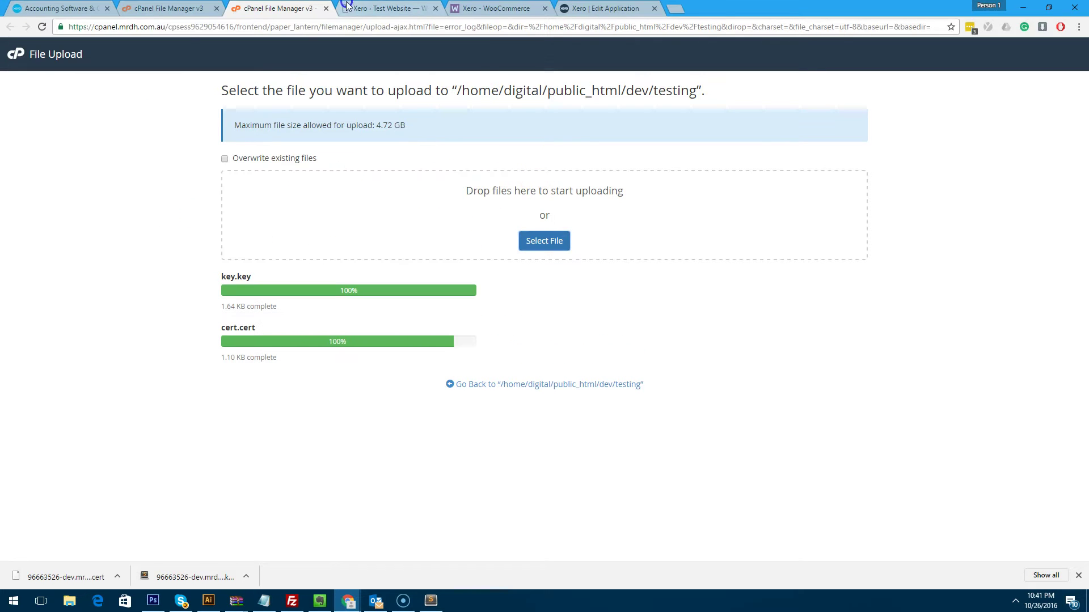
left_click(165, 8)
left_click(427, 115)
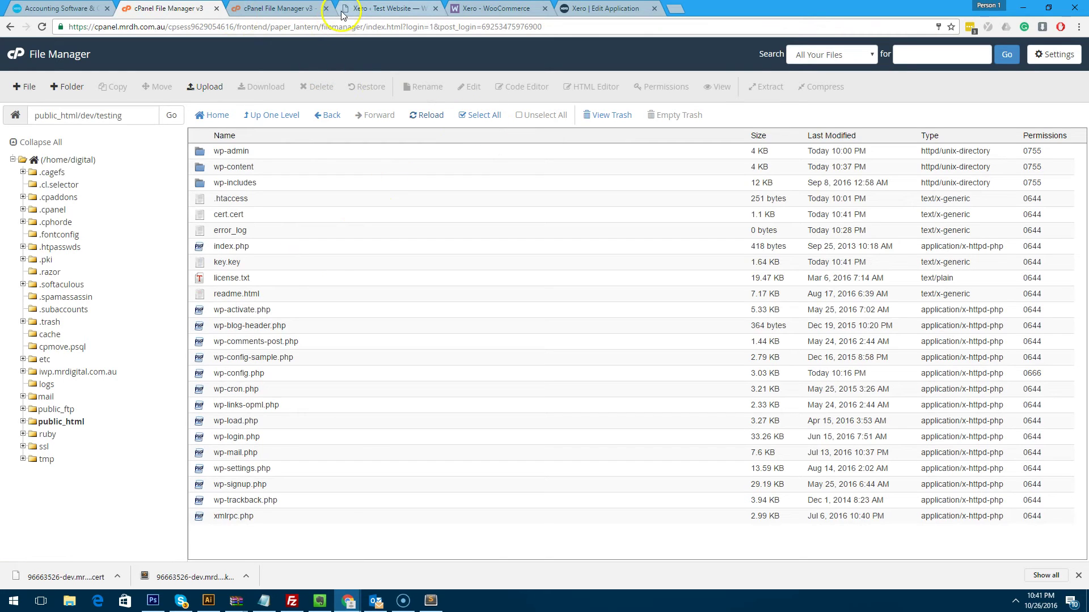
Paste the testing-folder path into the Private Key field and append key.key.
left_click(386, 8)
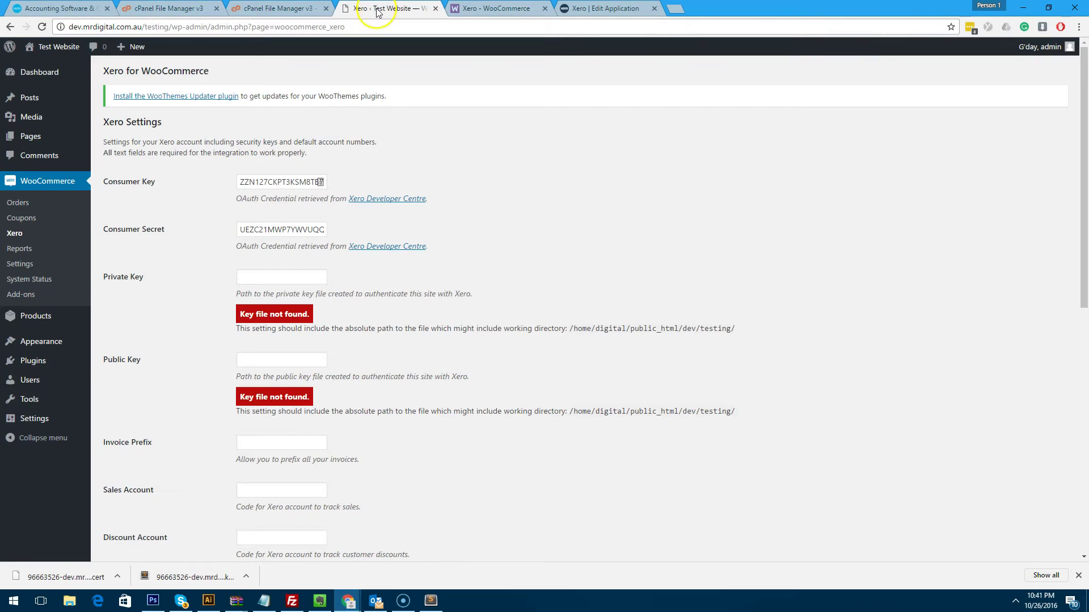
left_click(273, 277)
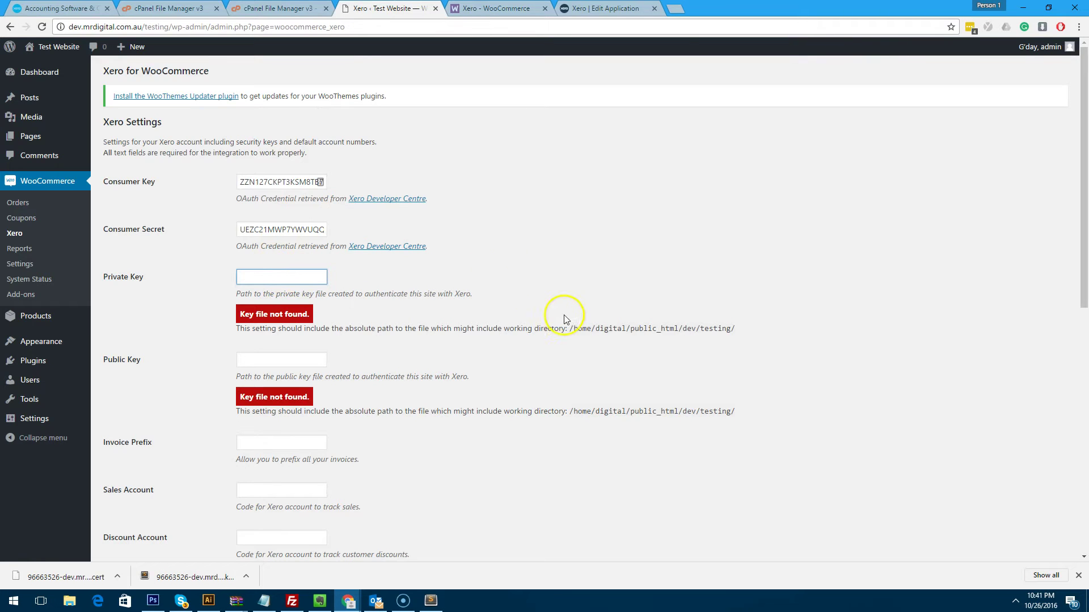
left_click_drag(567, 328, 624, 331)
left_click(624, 330)
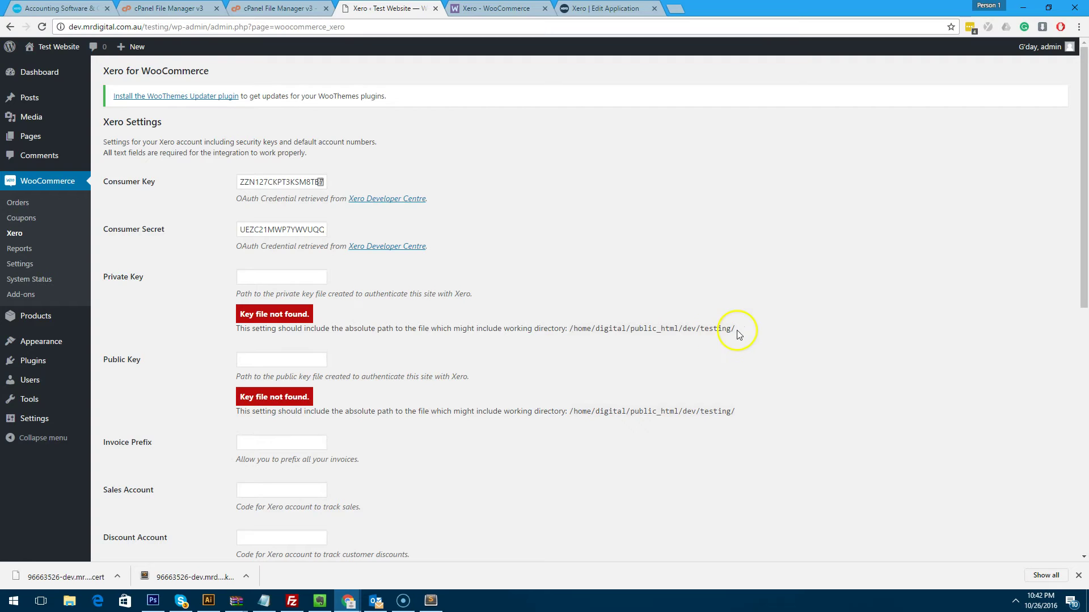
left_click_drag(737, 335, 572, 334)
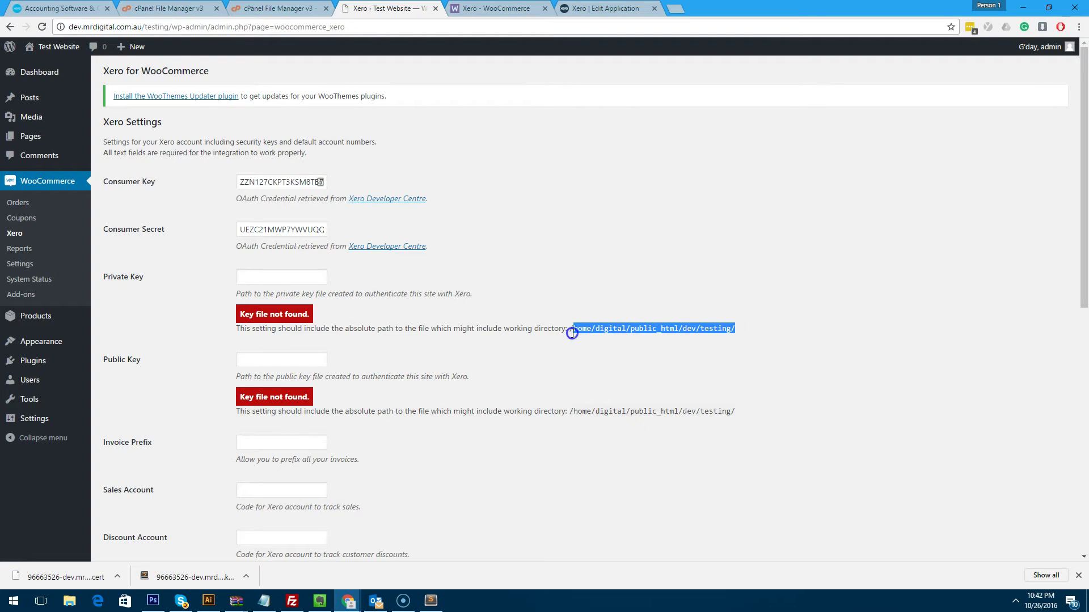
key("ctrl+c")
left_click(284, 280)
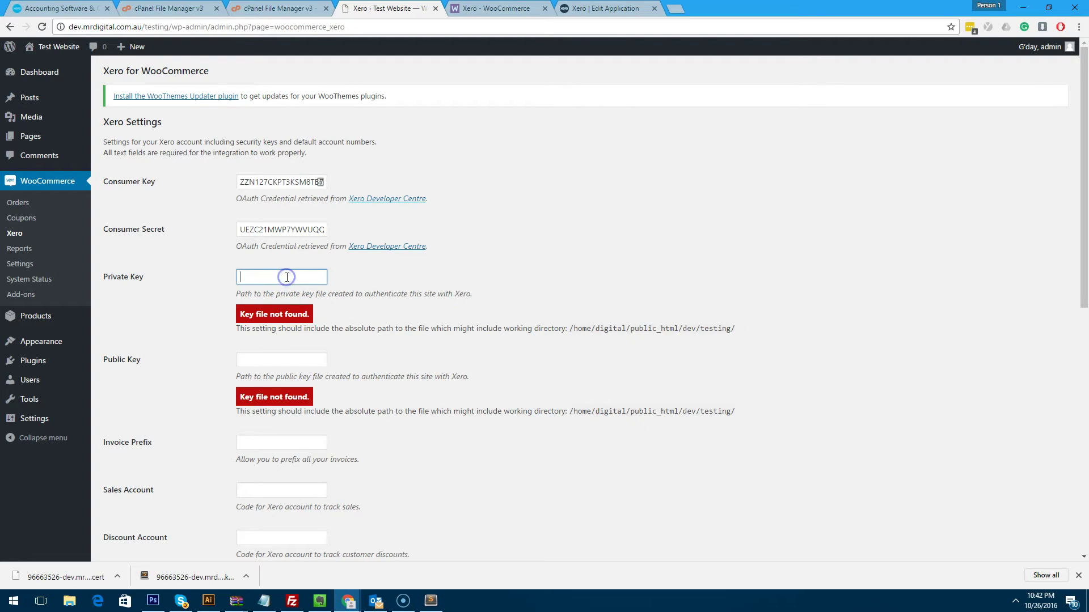
key("ctrl+v")
left_click(483, 277)
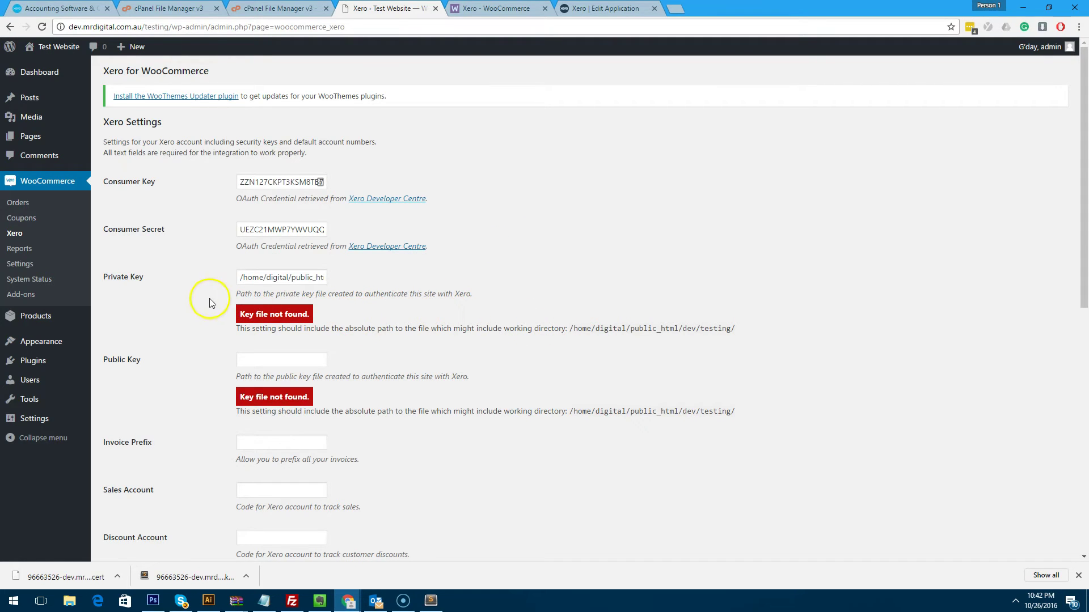
left_click_drag(308, 280, 338, 281)
left_click(326, 277)
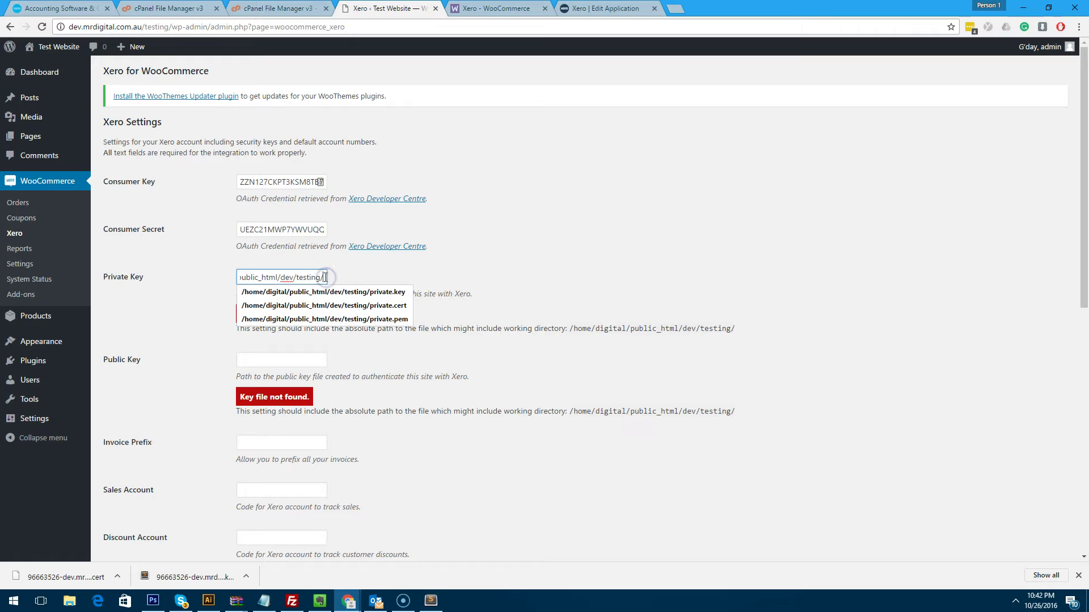
type("key.key")
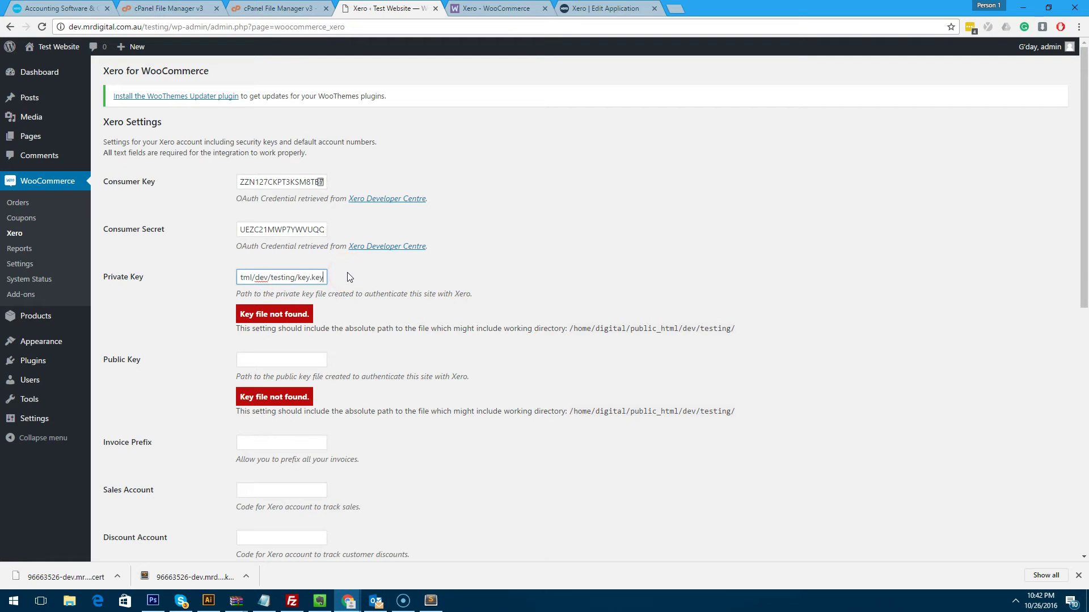
Confirm the key file's full name and type in its desktop Properties.
left_click_drag(822, 8, 1010, 64)
left_click(234, 135)
right_click(233, 138)
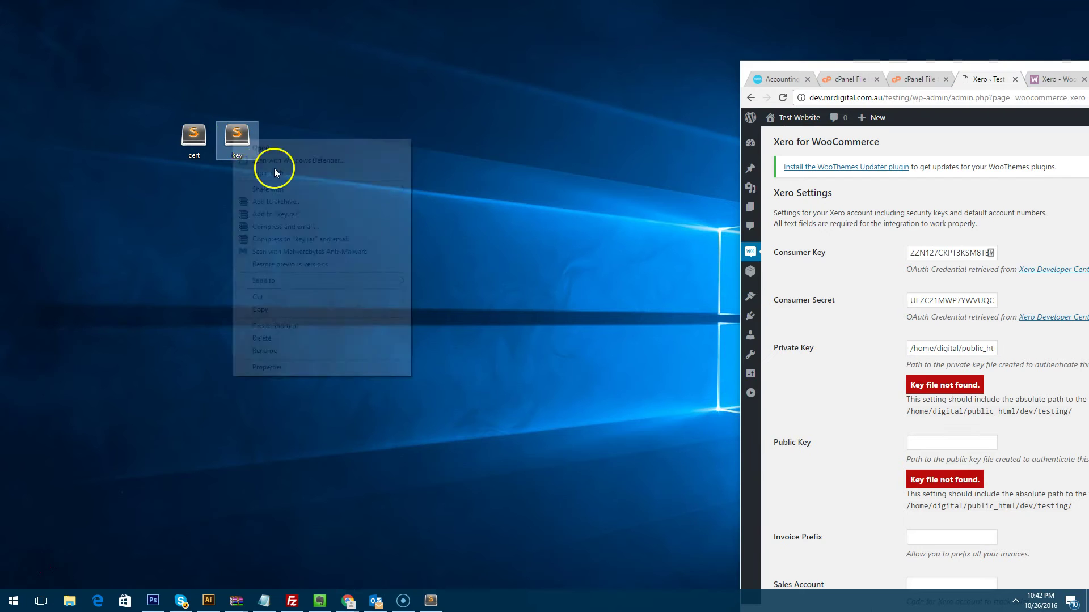
left_click(271, 370)
left_click(323, 213)
left_click(433, 148)
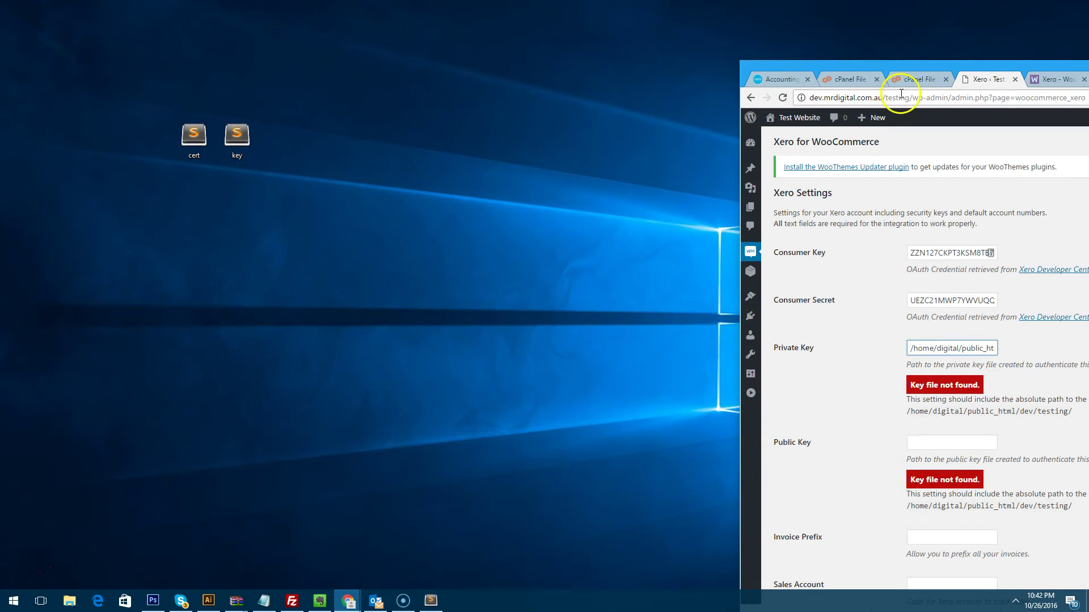
double_click(943, 68)
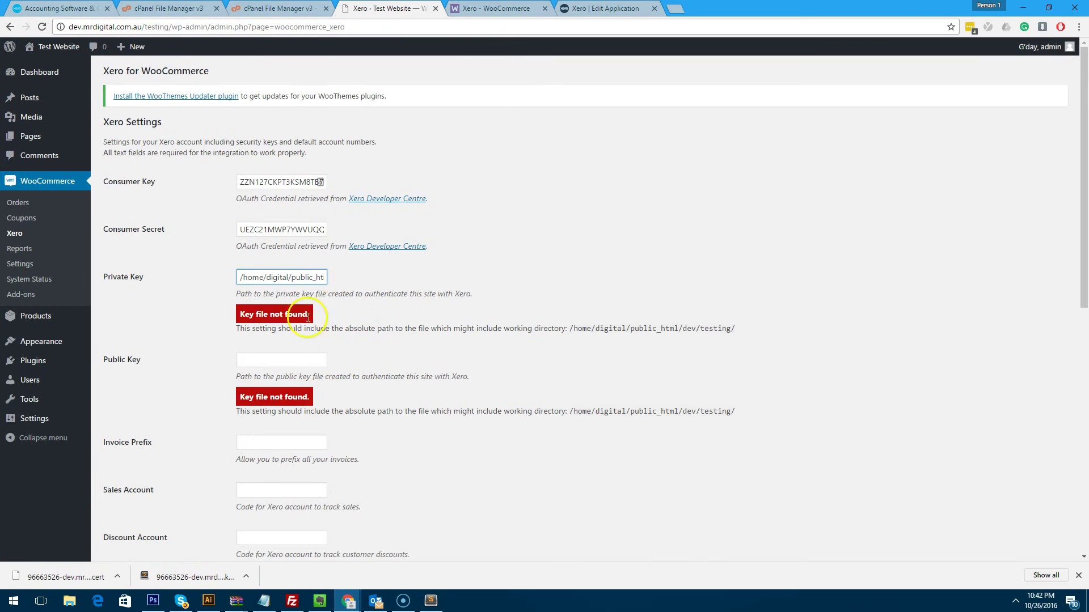
Fill the Public Key field with the testing-folder path ending in cert.cer.
left_click(288, 360)
key("ctrl+v")
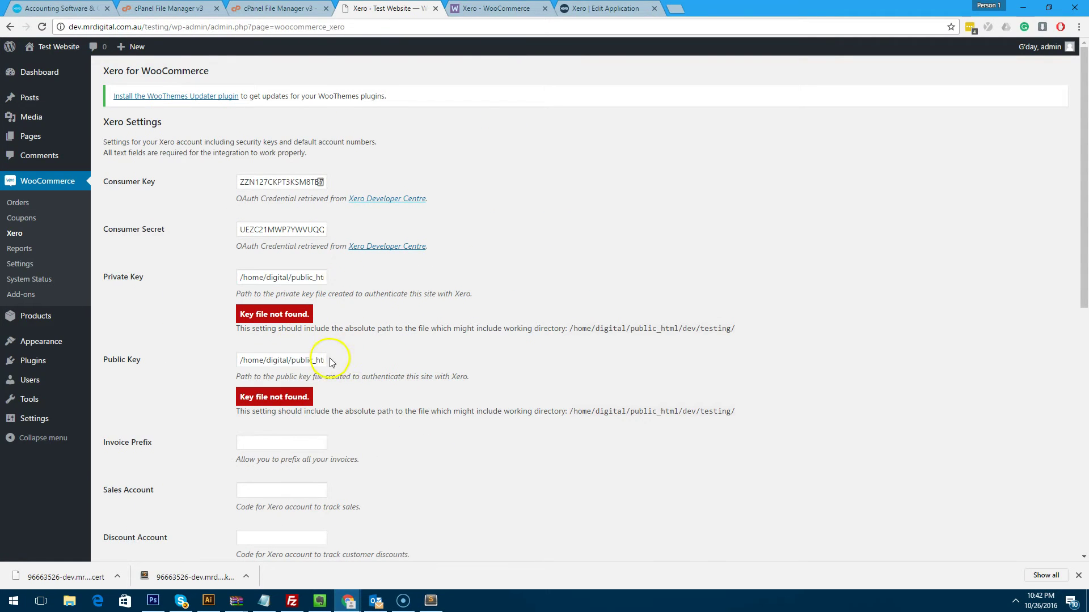
triple_click(311, 360)
left_click(306, 360)
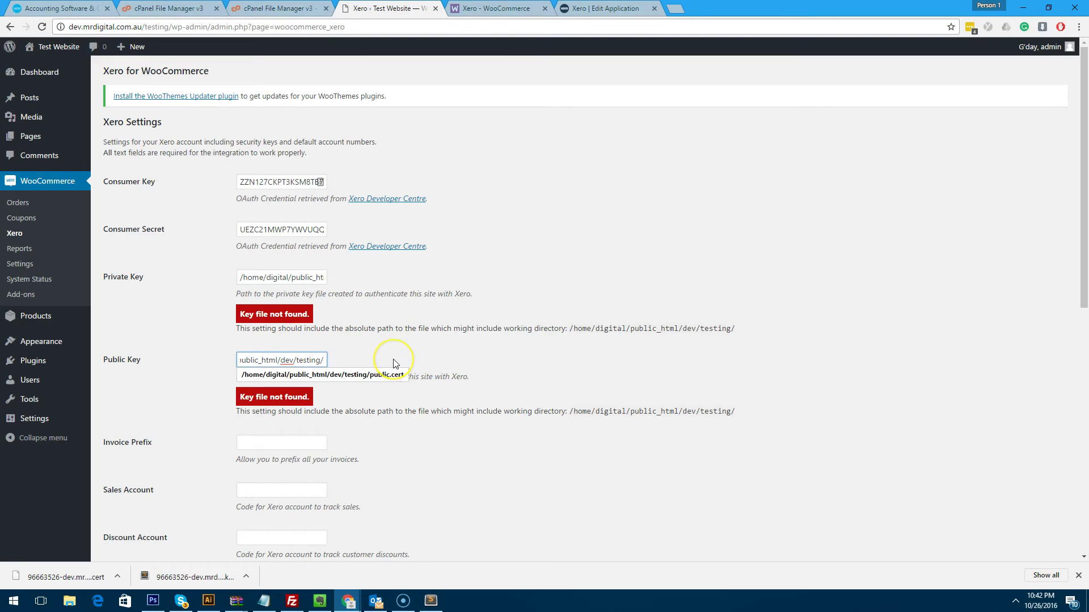
type("cert.cert")
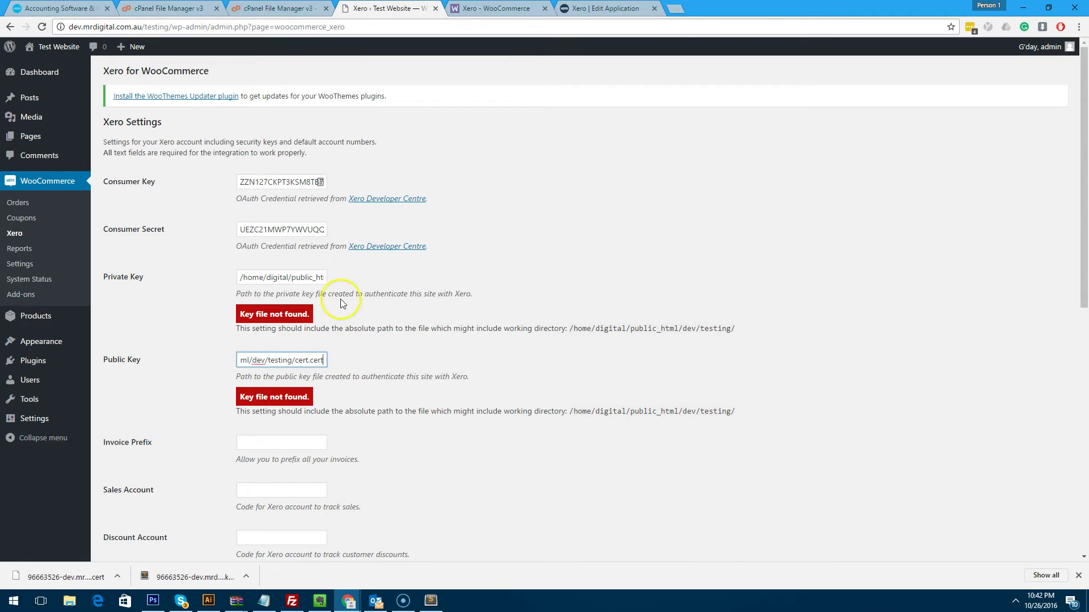
Confirm the cert file's full name in its desktop Properties.
left_click(1048, 8)
right_click(198, 145)
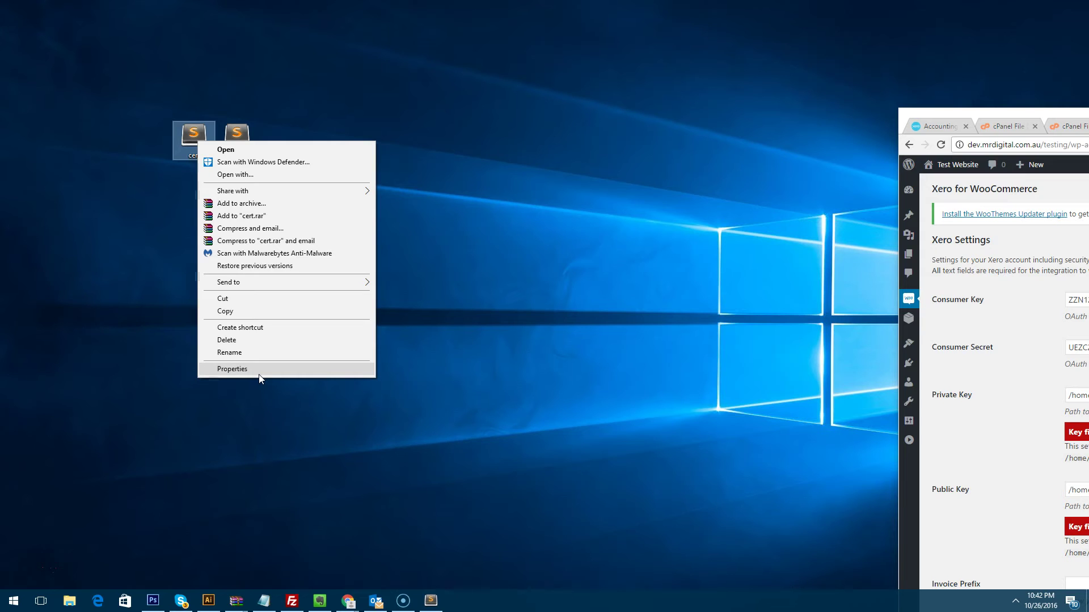
left_click(258, 372)
left_click(269, 192)
left_click(398, 149)
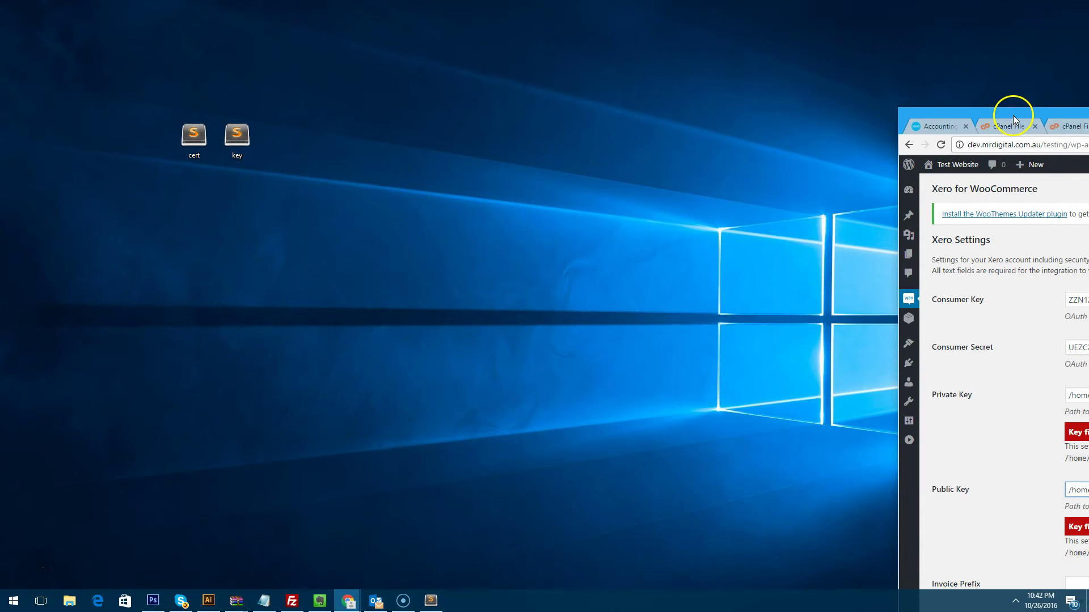
left_click_drag(1014, 118, 378, 117)
double_click(379, 117)
scroll(522, 221, "down", 8)
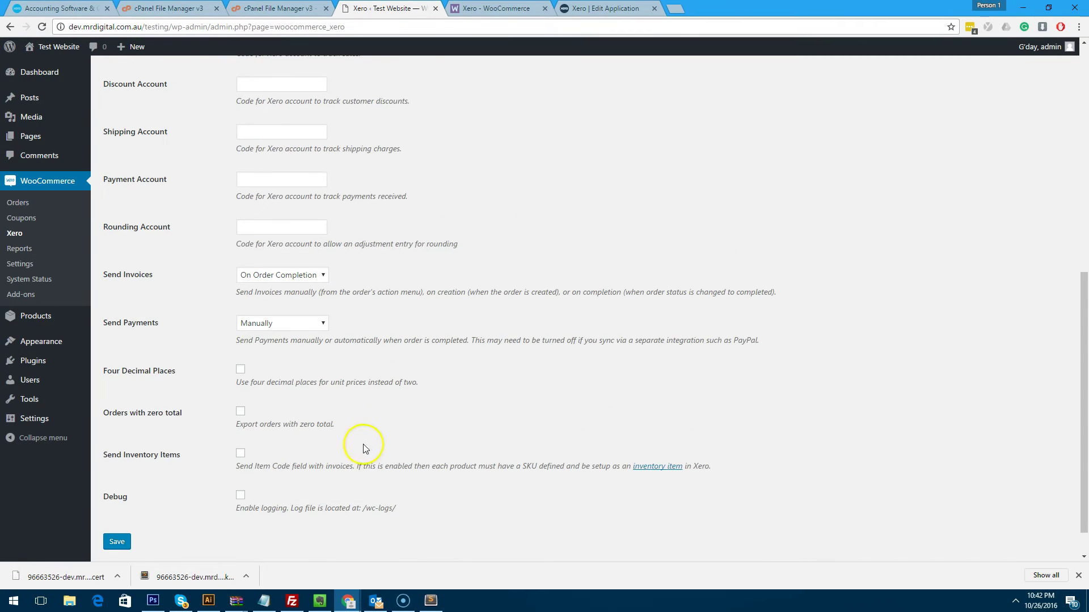
Save the Xero settings and check both key fields report 'Key file found.'.
left_click(117, 541)
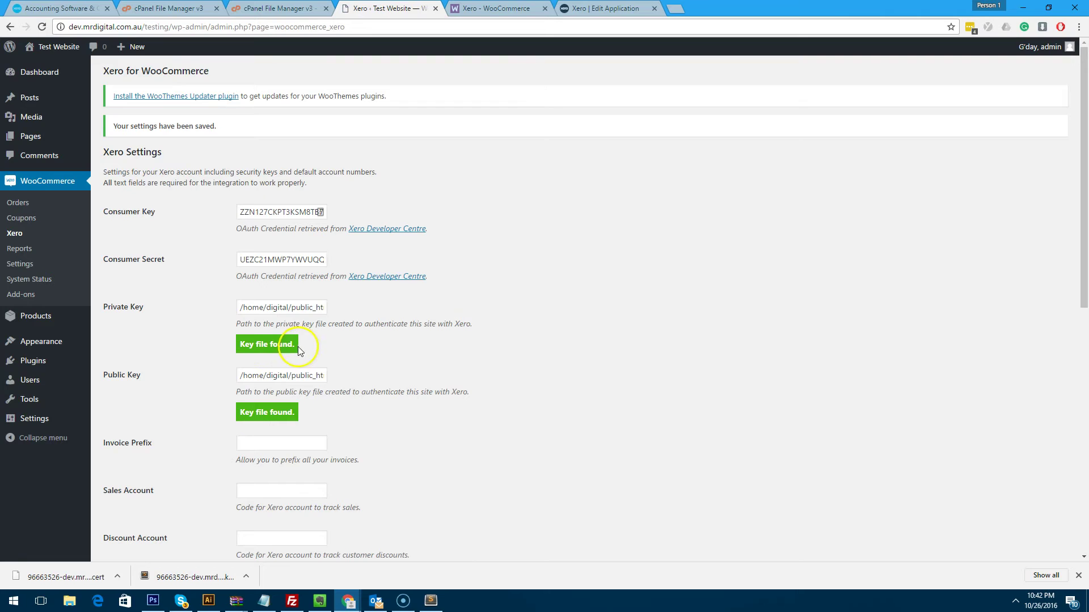
scroll(511, 377, "down", 5)
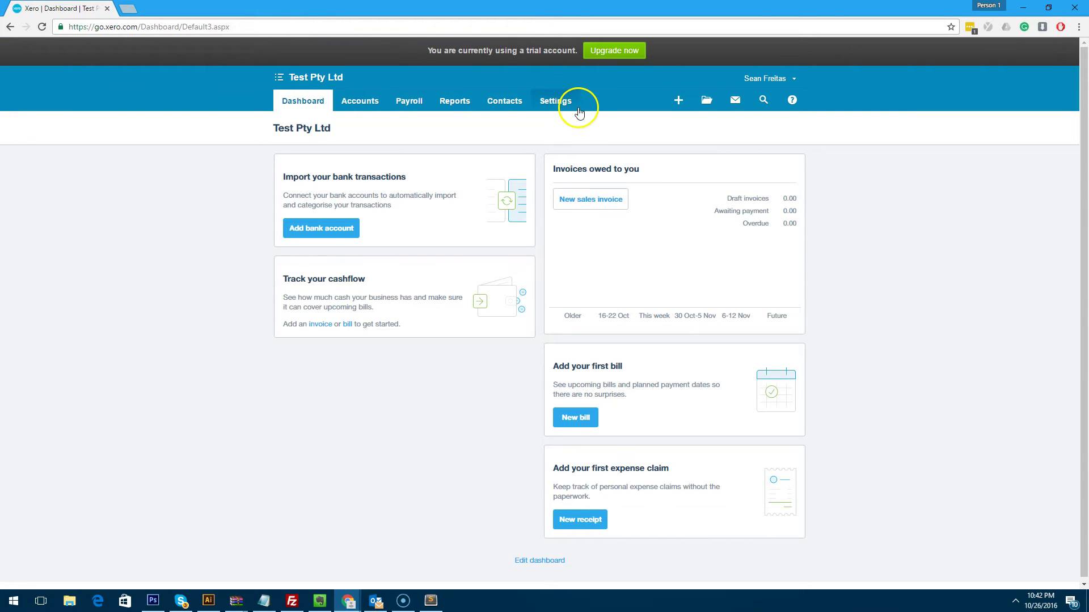
Go to Chart of Accounts from Xero's Settings menu.
left_click(555, 101)
left_click(567, 163)
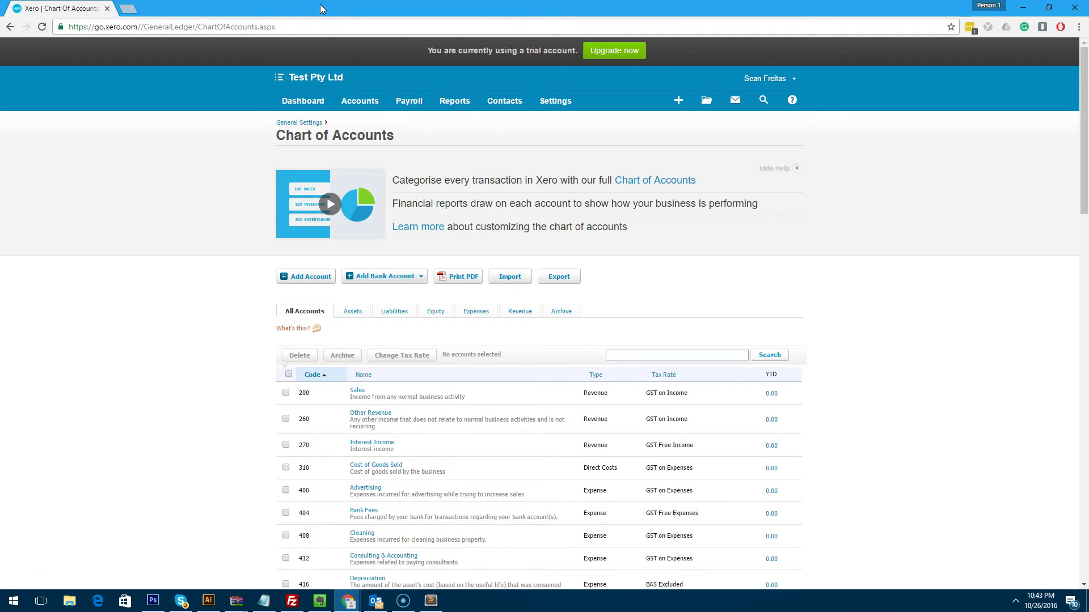
Enter account code 200 in the Sales Account field.
left_click_drag(320, 7, 613, 33)
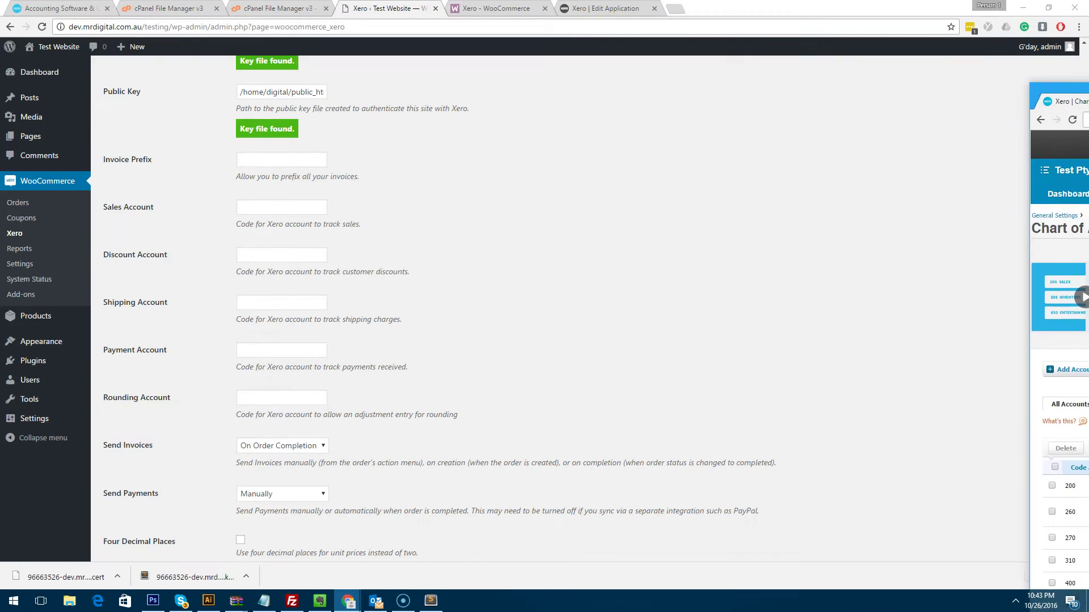
left_click(1015, 352)
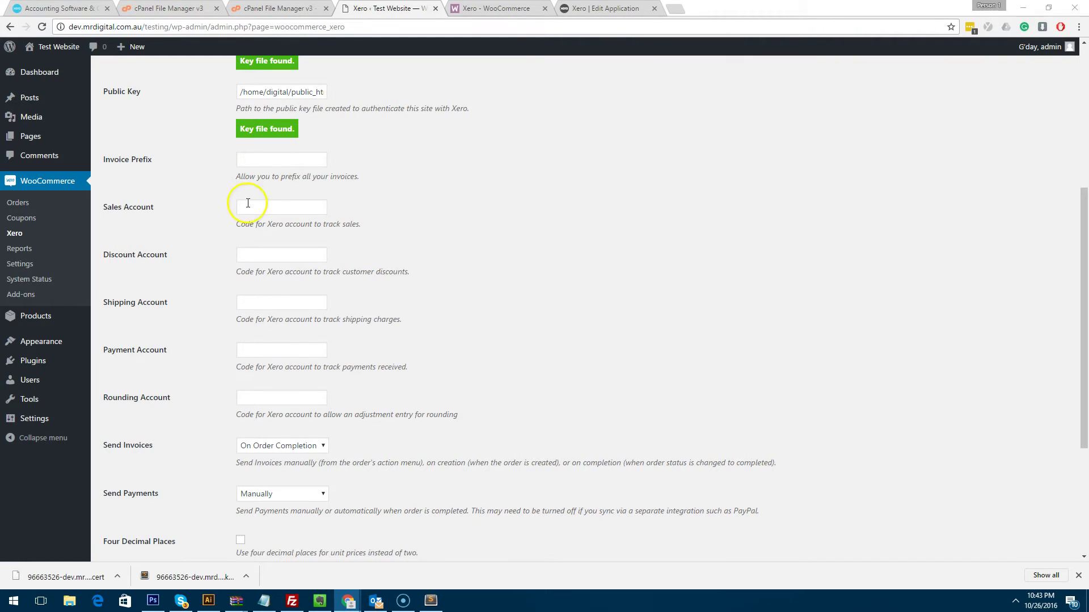
left_click(248, 203)
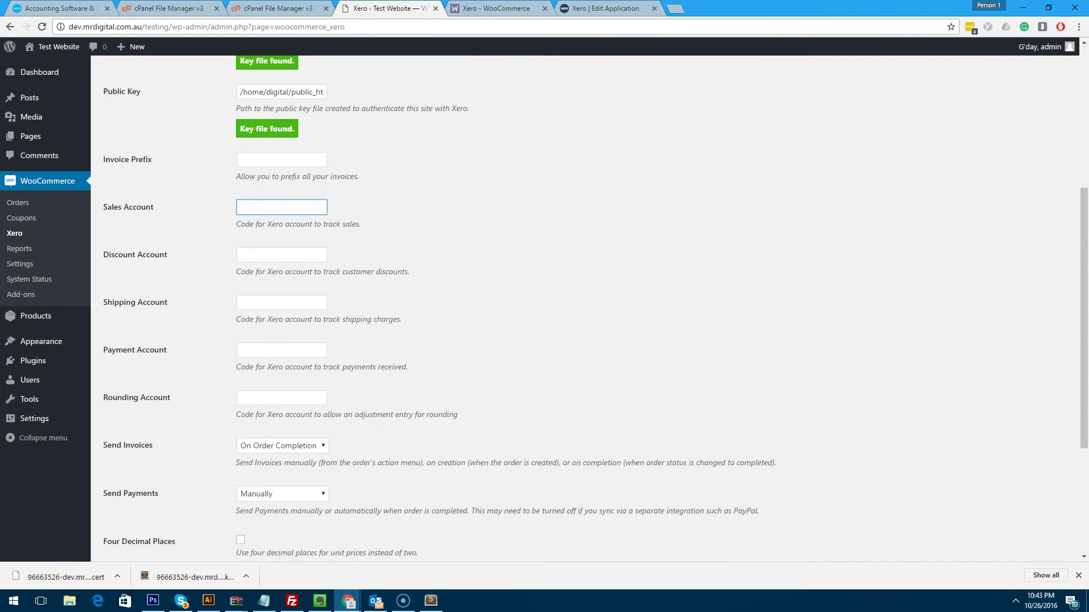
key("alt+Tab")
left_click_drag(850, 43, 646, 29)
scroll(571, 342, "down", 1)
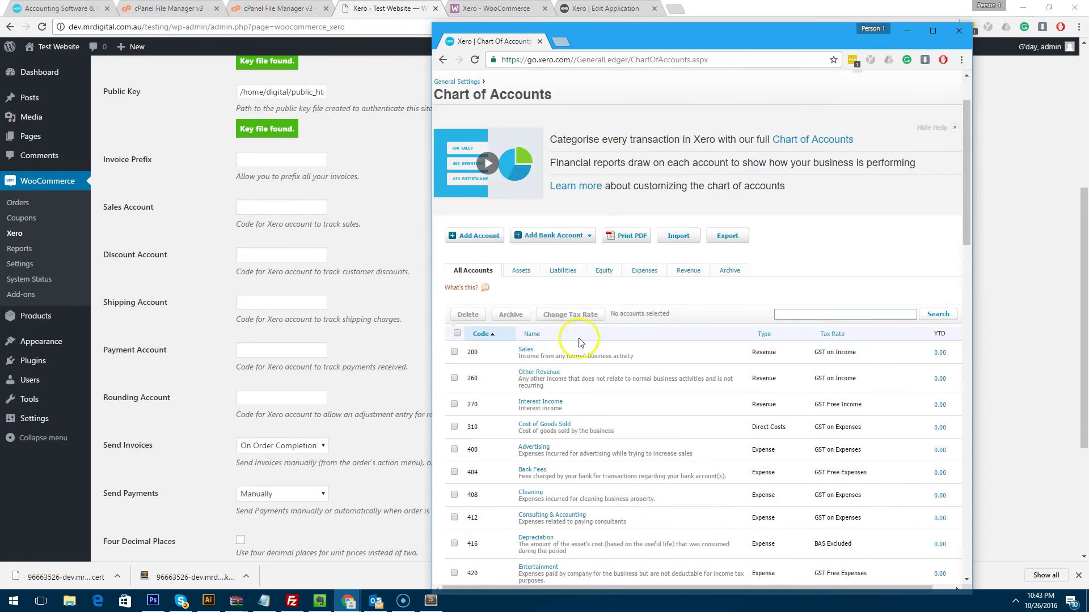
scroll(571, 342, "down", 1)
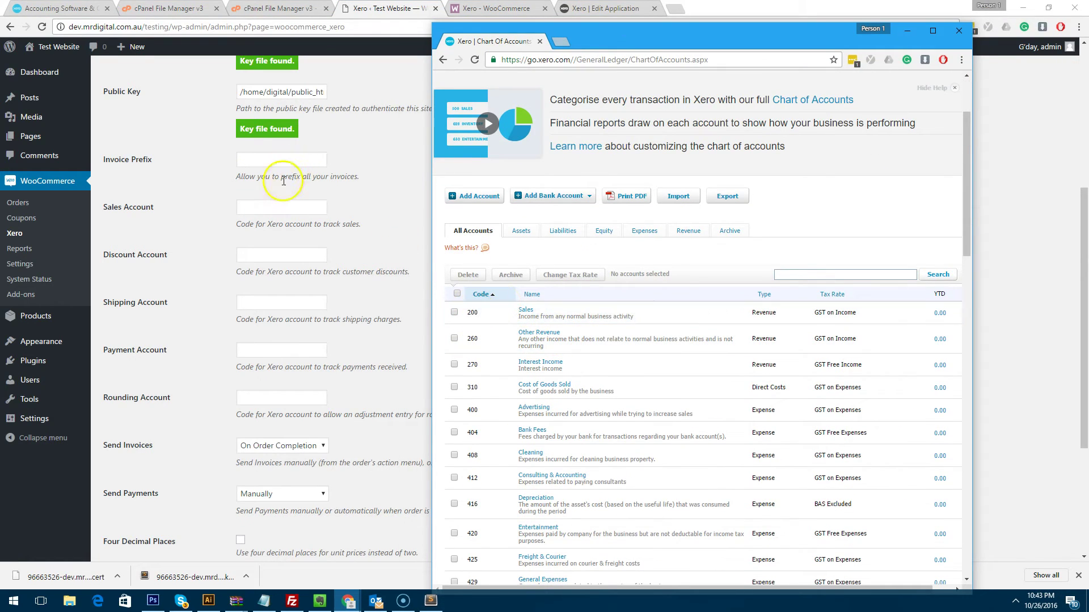
left_click(272, 208)
type("200")
left_click(278, 230)
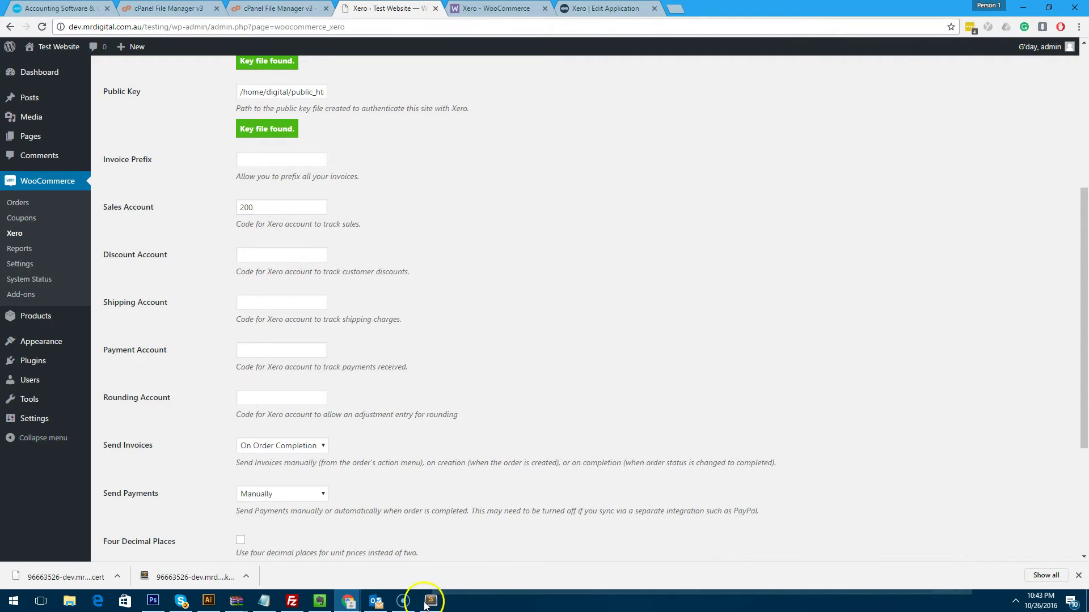
Search Xero's chart of accounts for 'discount' and review the results.
mouse_move(350, 600)
left_click(546, 552)
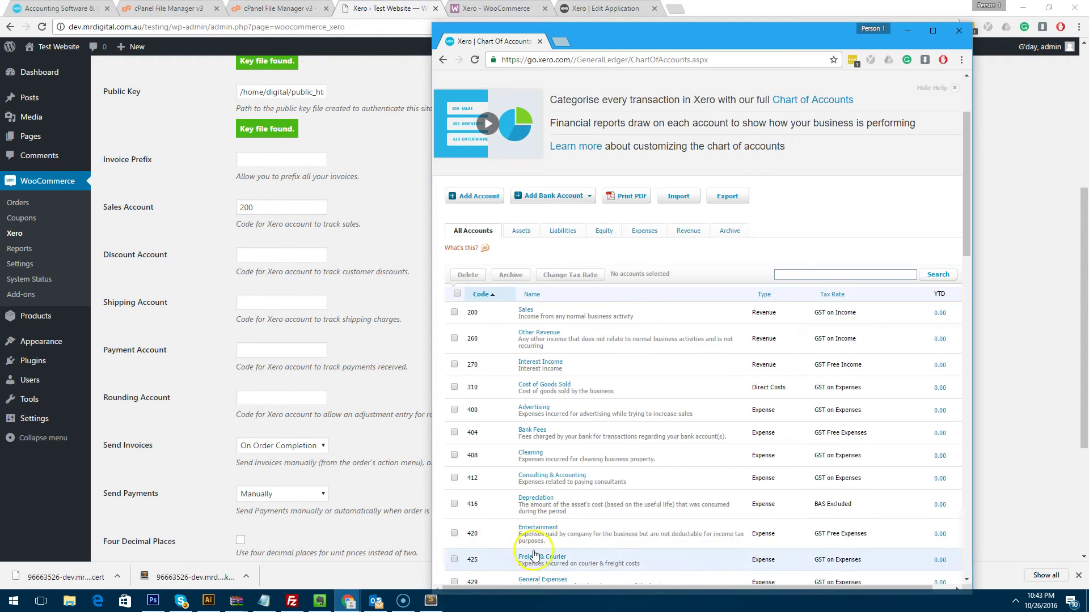
scroll(583, 316, "down", 3)
scroll(561, 284, "up", 3)
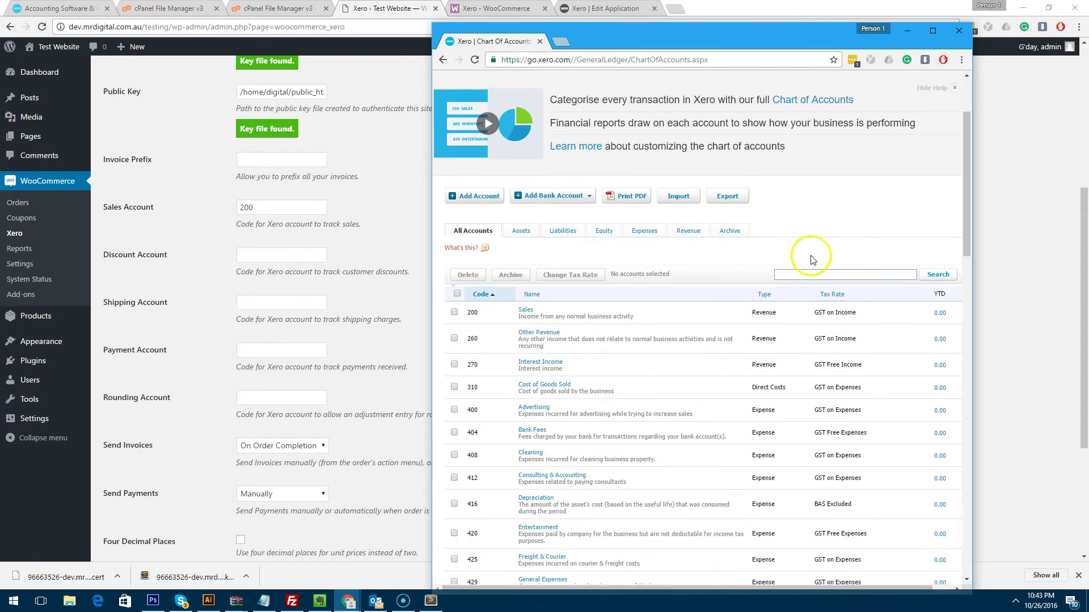
left_click(802, 273)
type("discount")
key("Return")
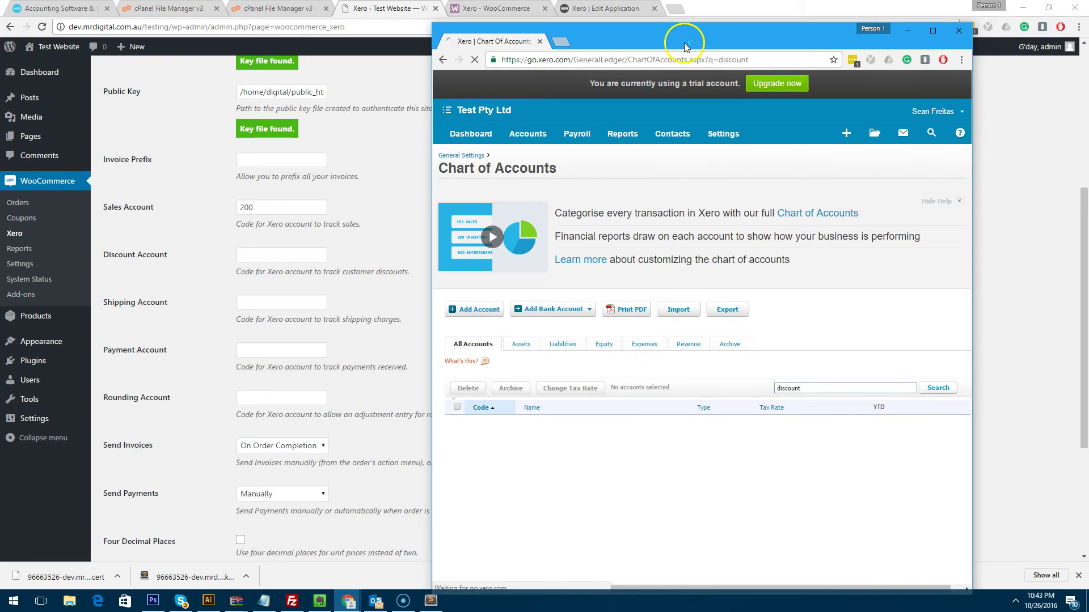
left_click_drag(688, 38, 671, 86)
double_click(672, 87)
scroll(564, 295, "down", 1)
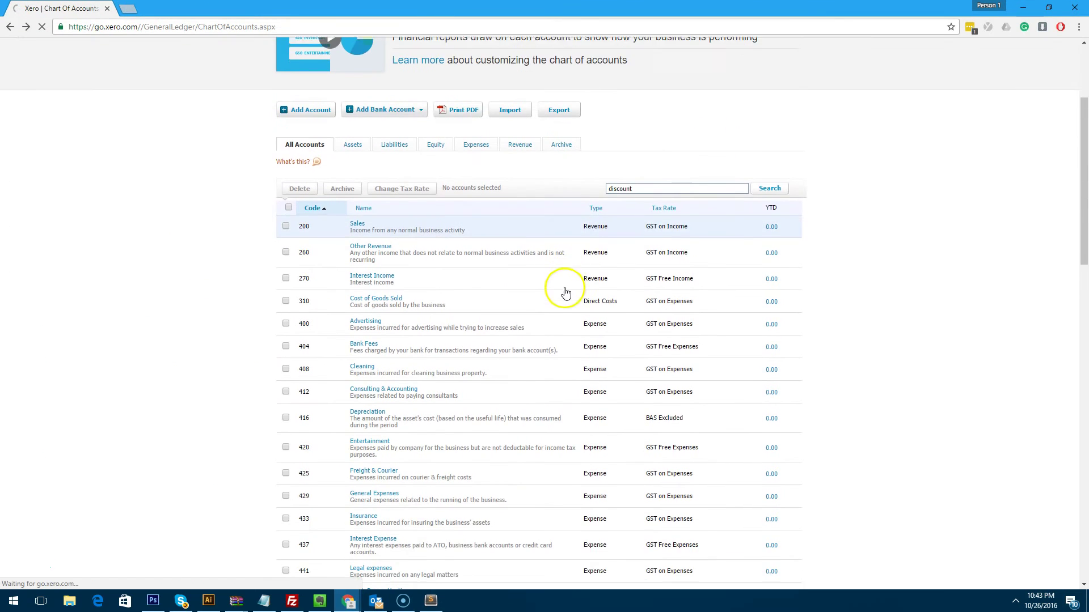
scroll(564, 294, "down", 2)
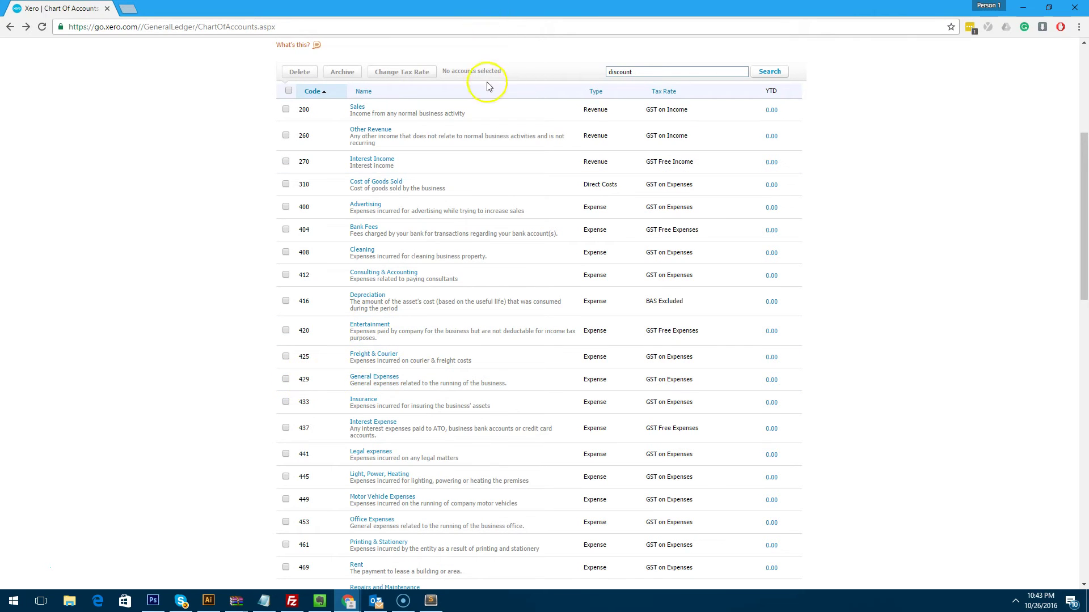
scroll(445, 215, "down", 8)
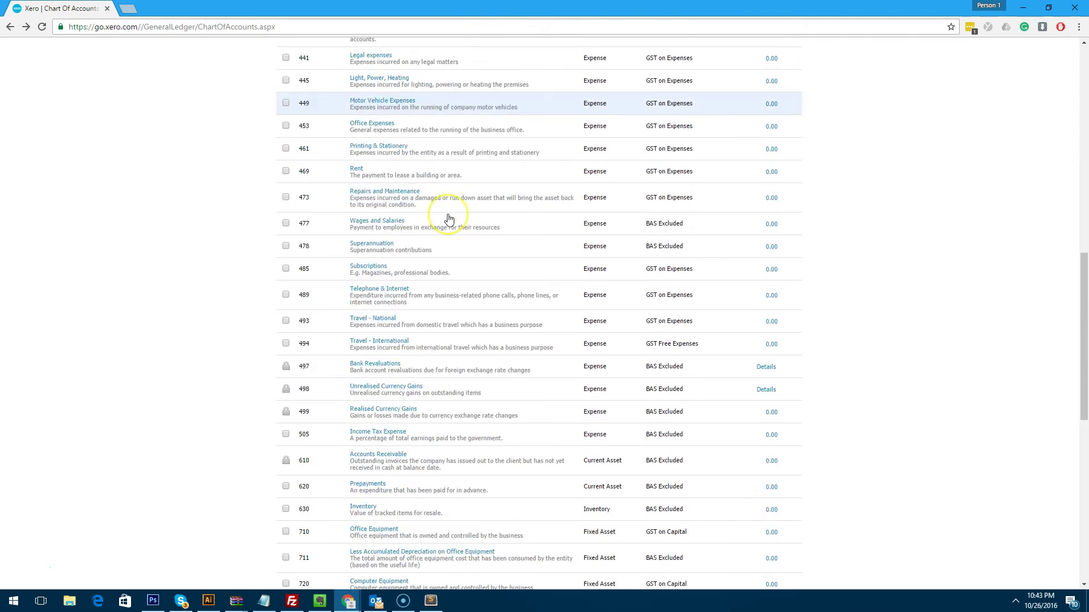
scroll(448, 218, "down", 5)
Enter 429 as the Discount Account code.
key("alt+Tab")
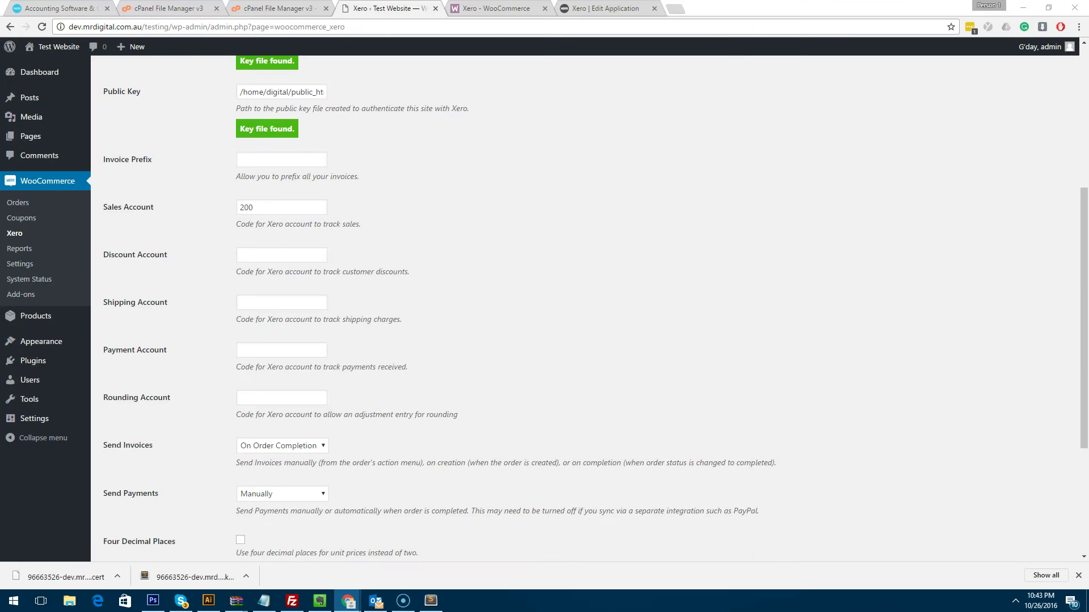
left_click(272, 254)
type("429")
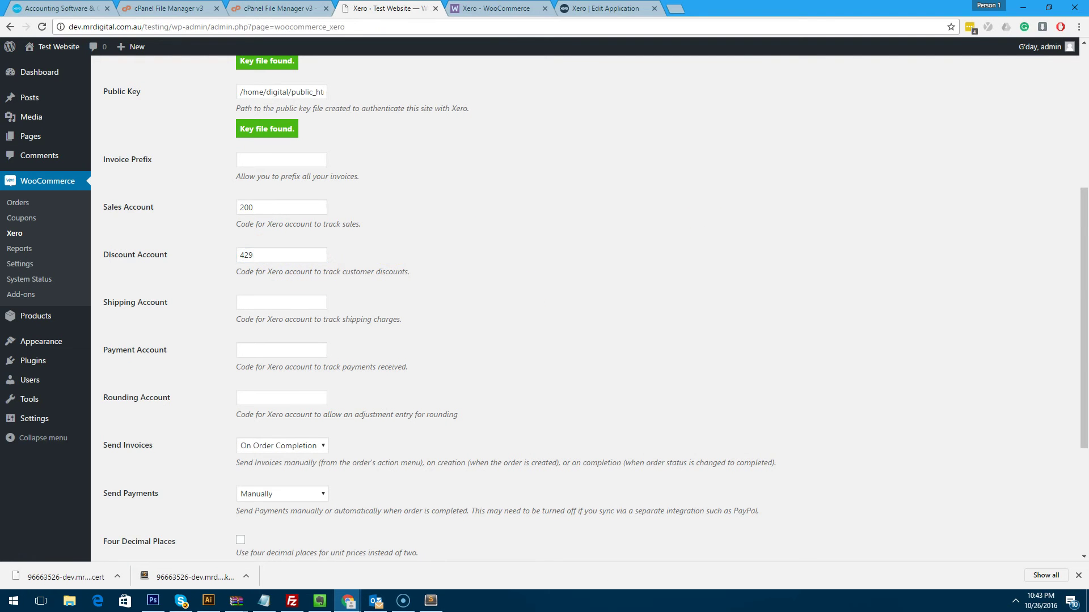
Find the Freight & Courier account in Xero and enter 425 as the Shipping Account.
key("alt+Tab")
double_click(765, 29)
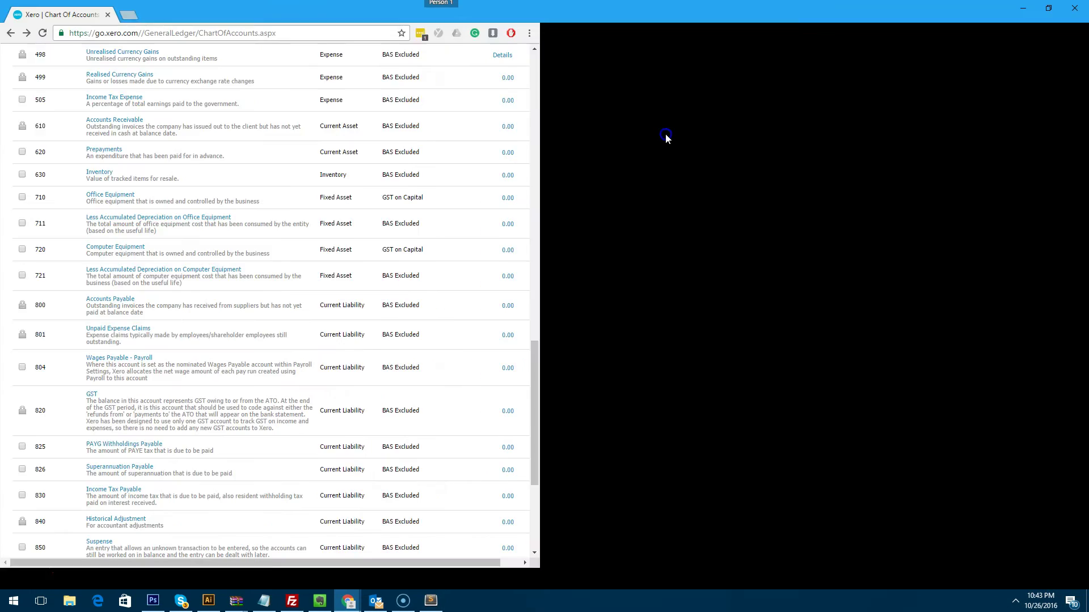
left_click(905, 212)
key("ctrl+f")
type("courier")
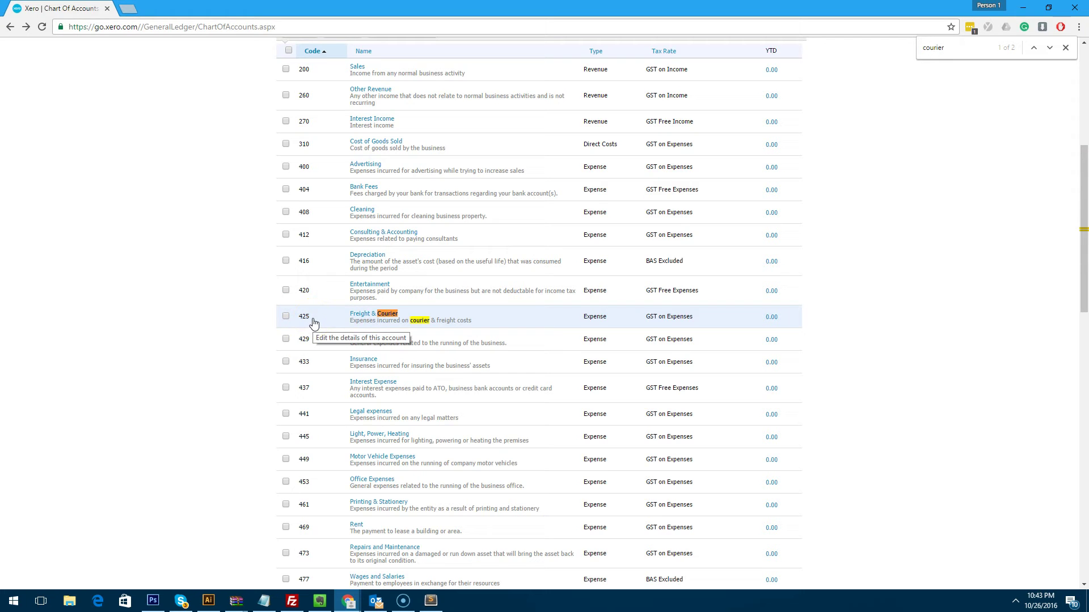
double_click(299, 321)
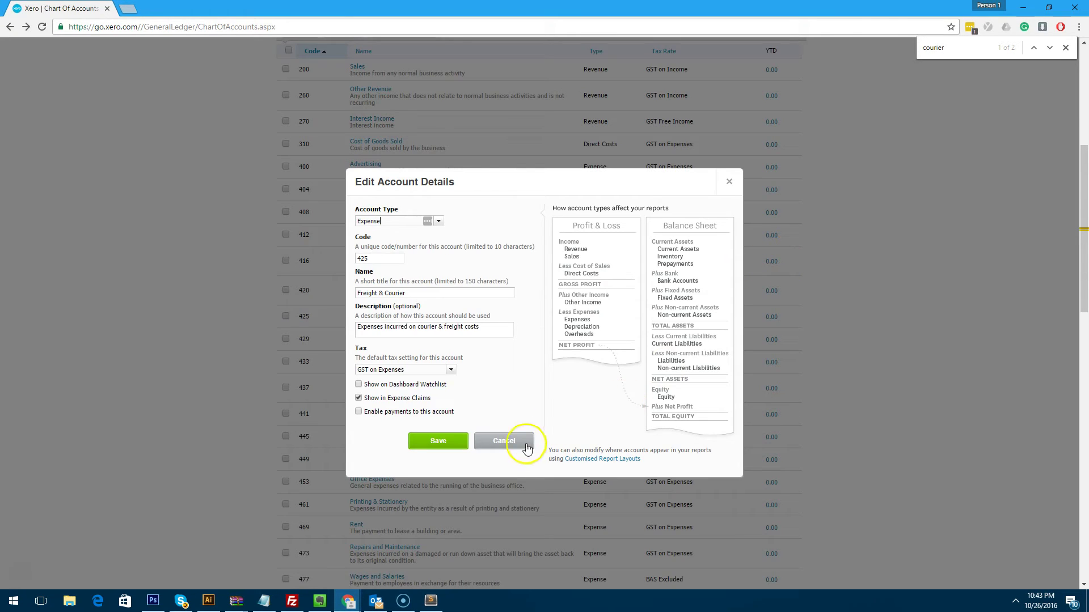
left_click(518, 445)
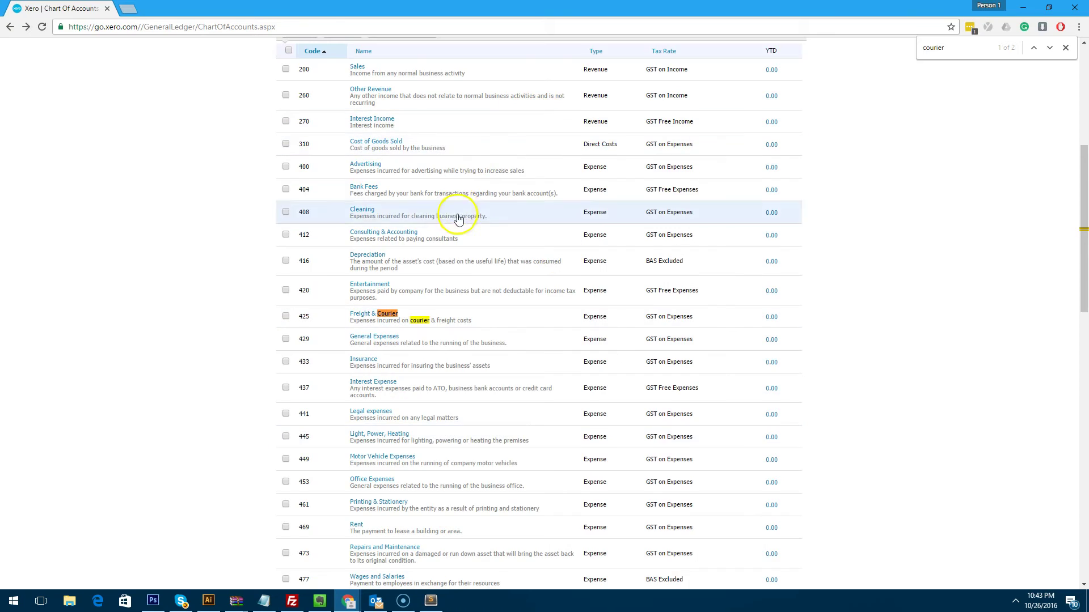
key("ctrl+w")
left_click(298, 301)
type("4")
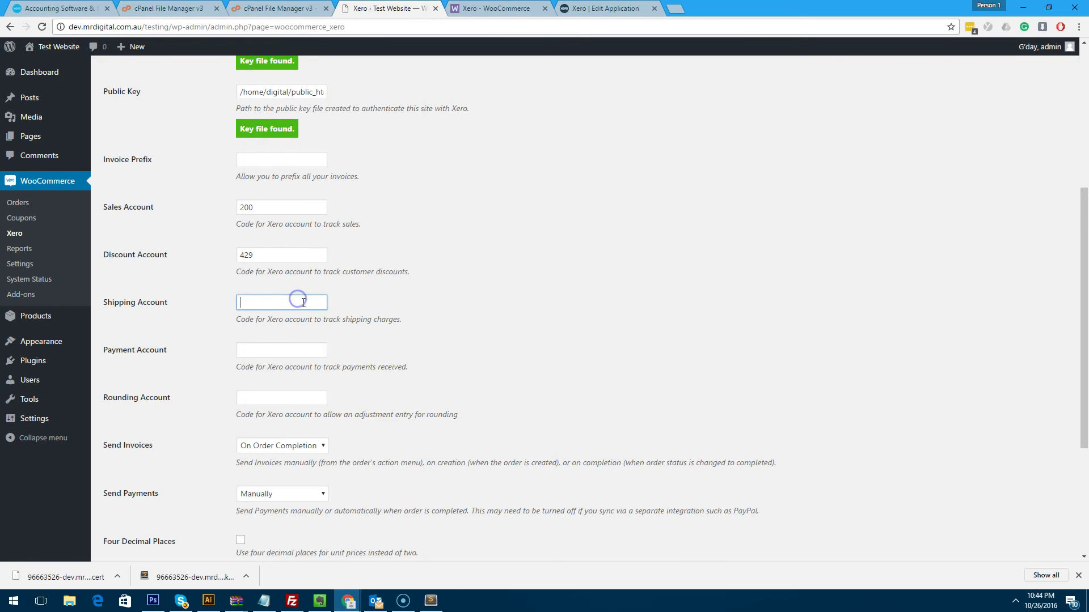
type("25")
left_click(507, 307)
Review Xero's chart of accounts and enter 429 as the Payment Account code.
key("alt+Tab")
left_click(494, 142)
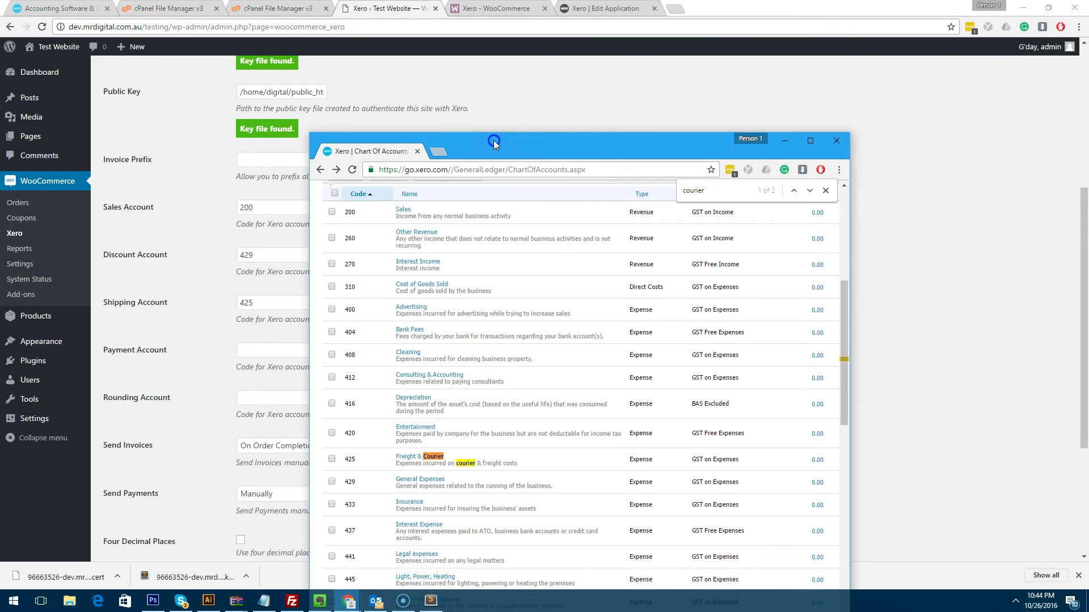
double_click(494, 142)
scroll(874, 273, "down", 4)
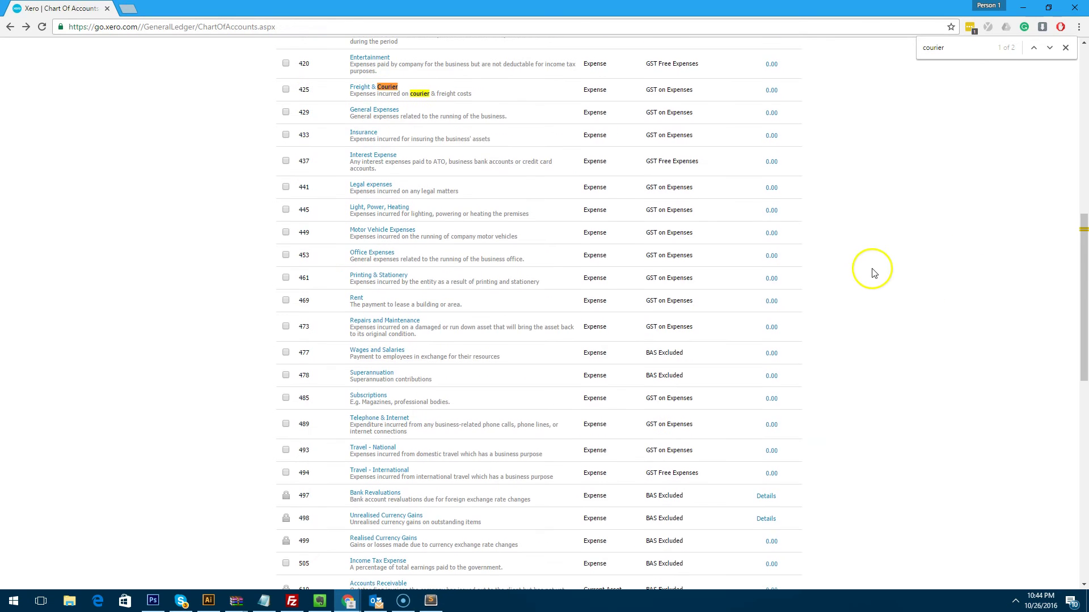
scroll(873, 273, "down", 4)
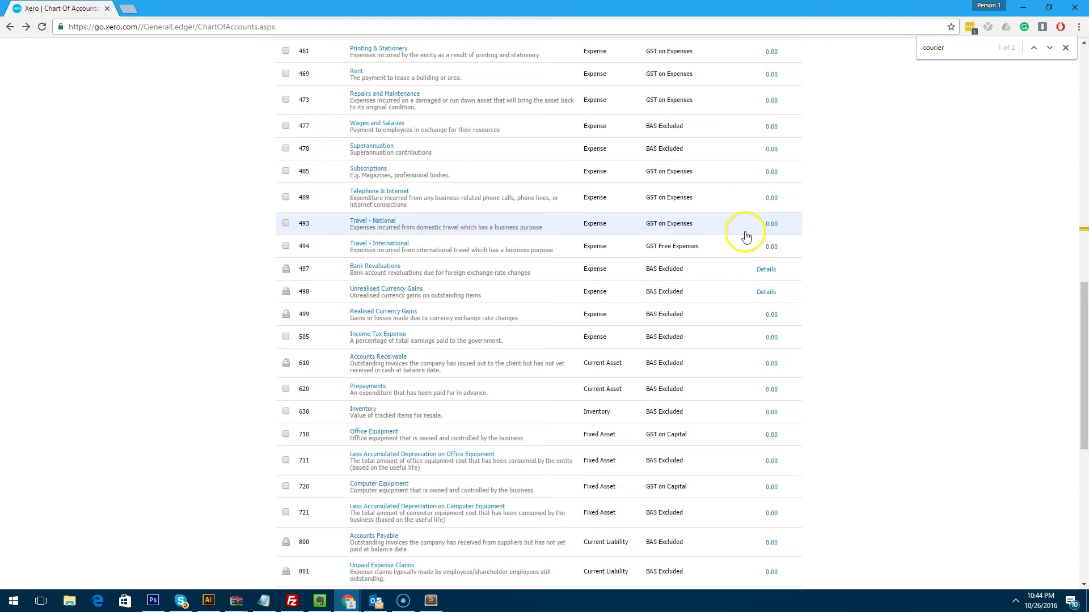
double_click(333, 10)
key("super+Left")
key("super+Up")
scroll(426, 363, "down", 7)
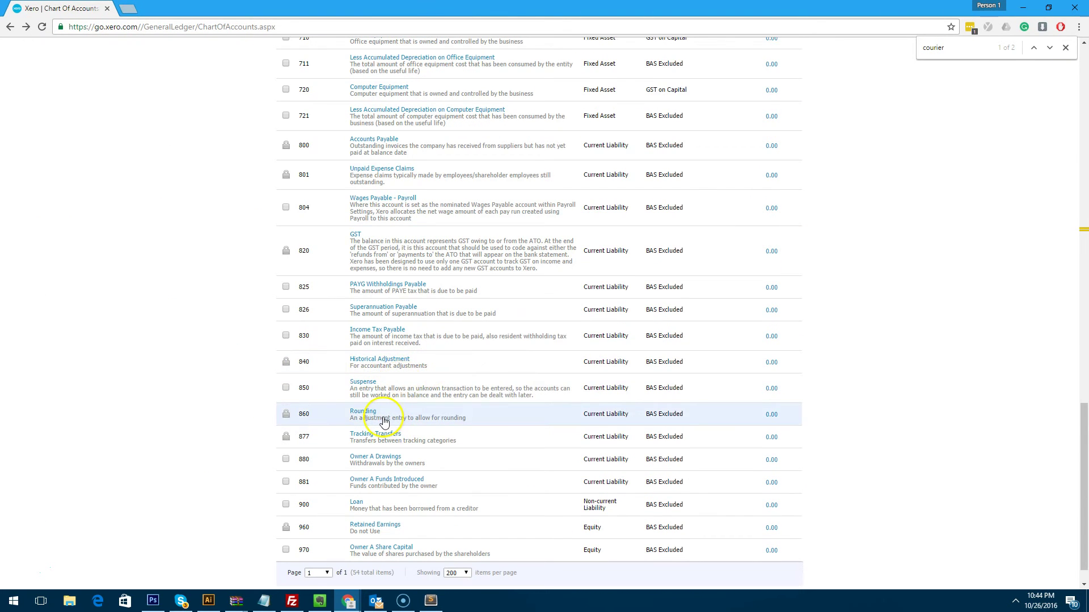
scroll(391, 431, "up", 15)
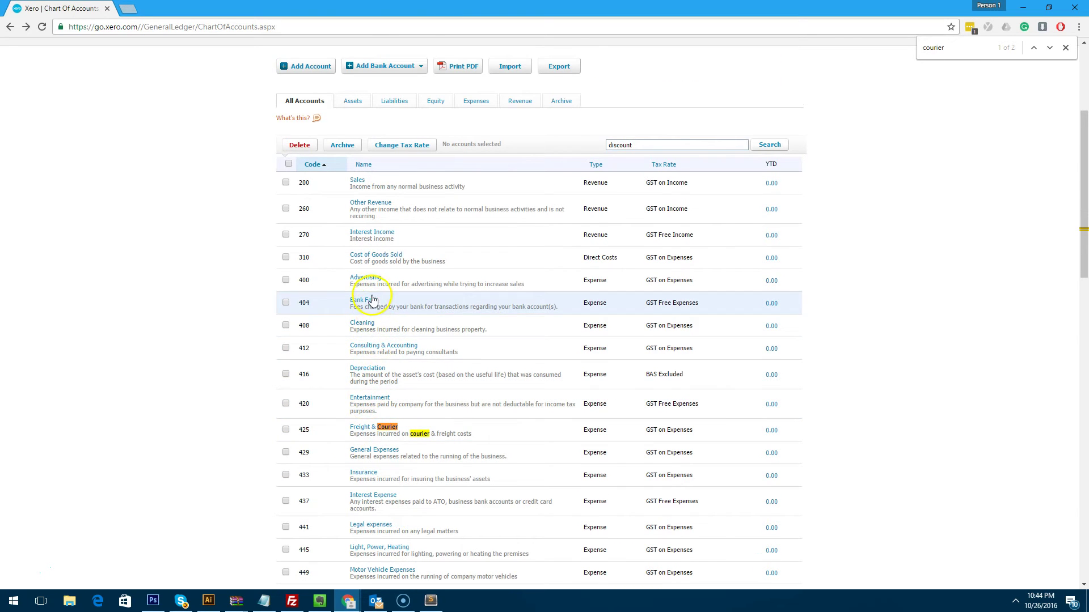
key("alt+Tab")
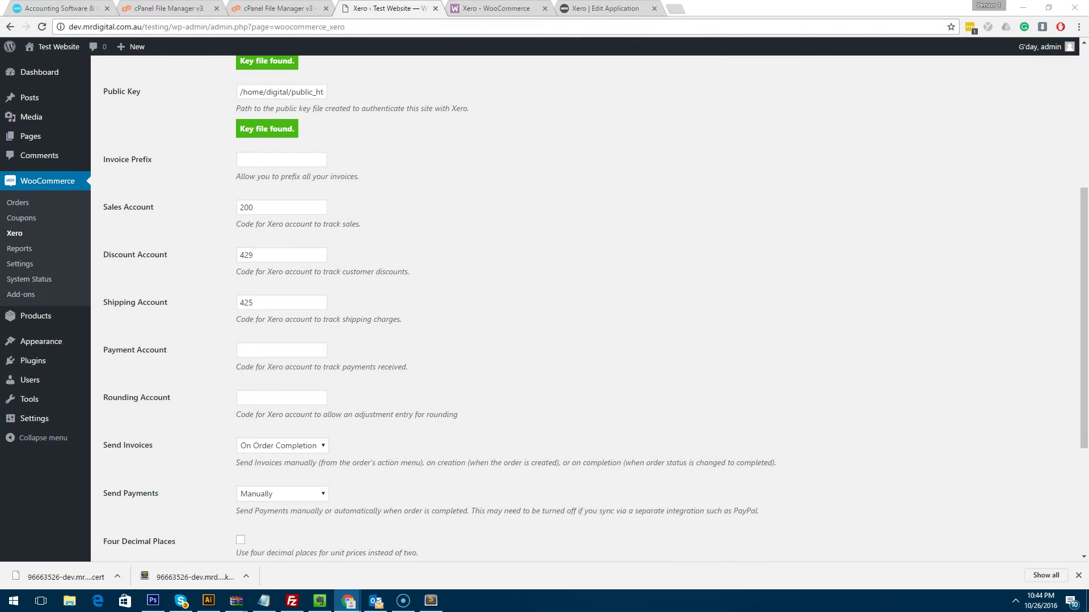
left_click(282, 352)
type("429")
left_click(417, 368)
Search Xero's accounts for 'rounding' and enter 860 as the Rounding Account code.
key("alt+Tab")
double_click(733, 151)
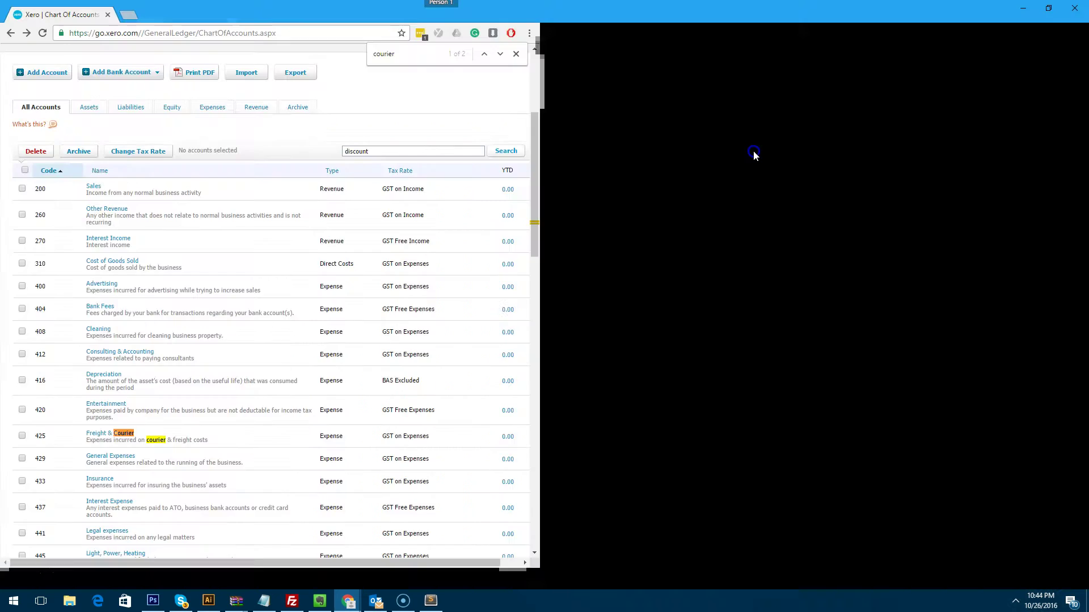
double_click(630, 145)
type("rounding")
key("Return")
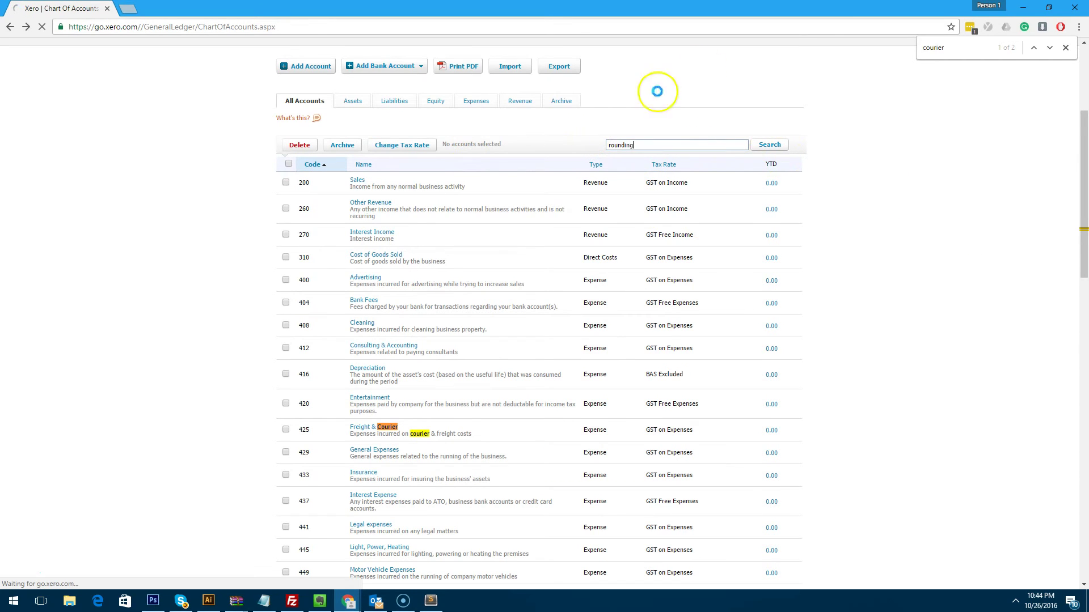
left_click(1066, 47)
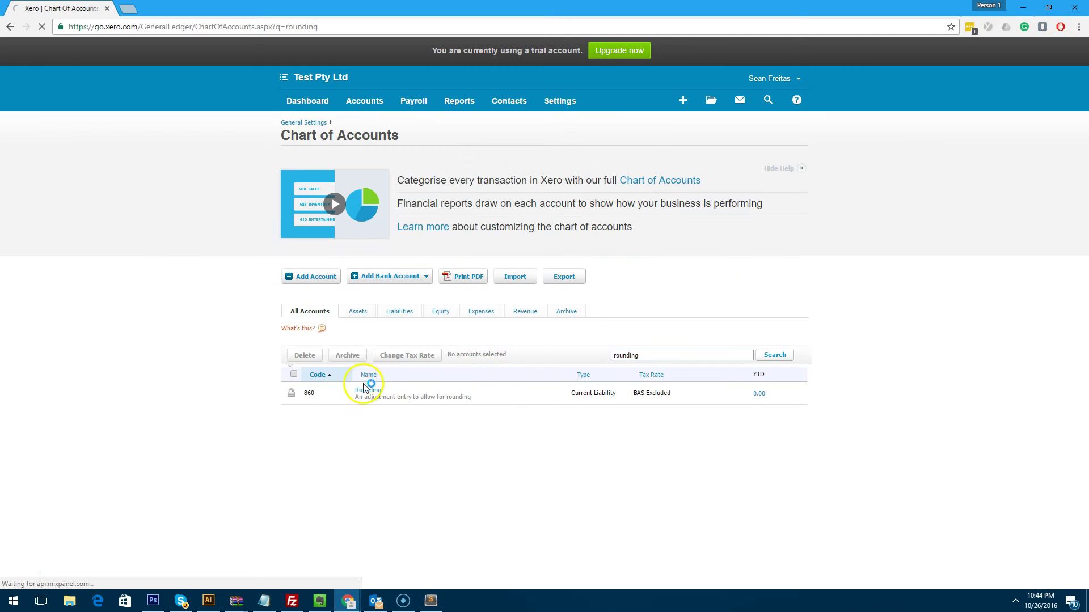
left_click_drag(580, 8, 580, 21)
left_click(784, 22)
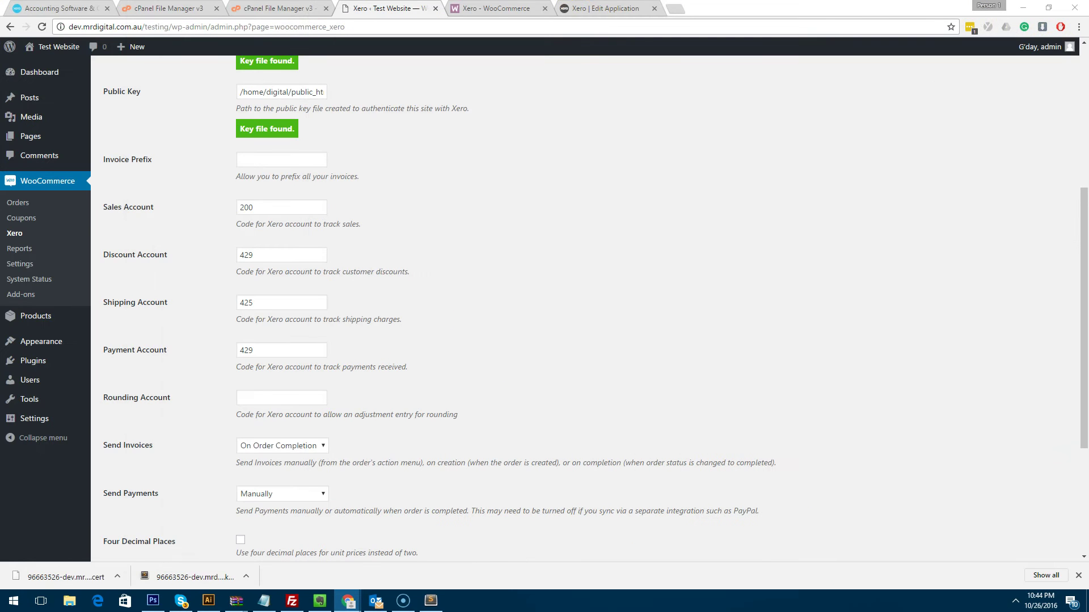
left_click(287, 396)
type("860")
left_click(596, 363)
Type ESHOP into the Invoice Prefix field of the Xero settings.
scroll(596, 362, "up", 2)
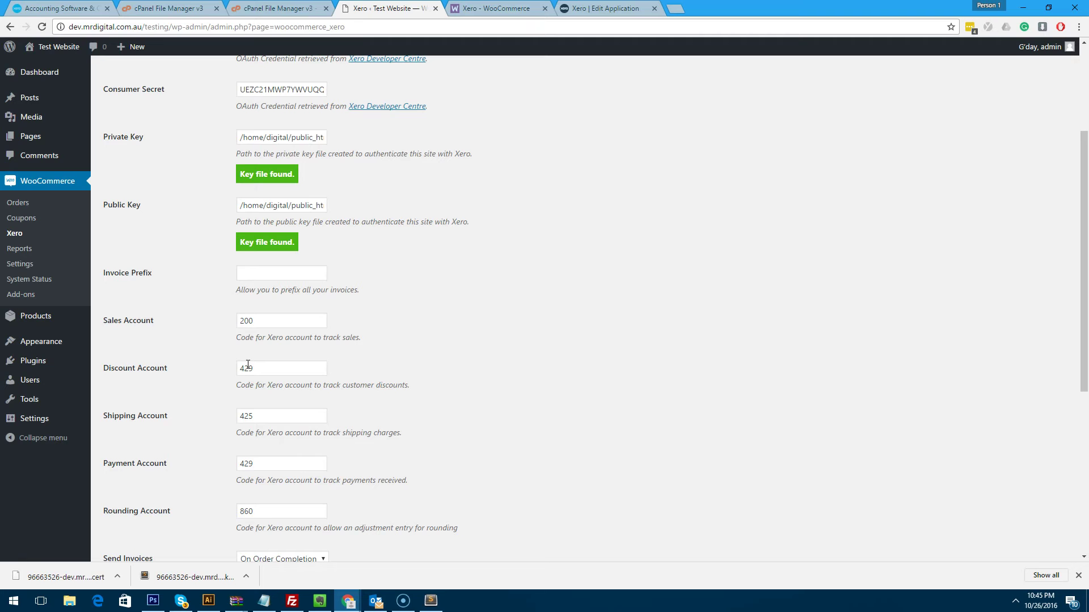
left_click(267, 358)
scroll(267, 355, "down", 1)
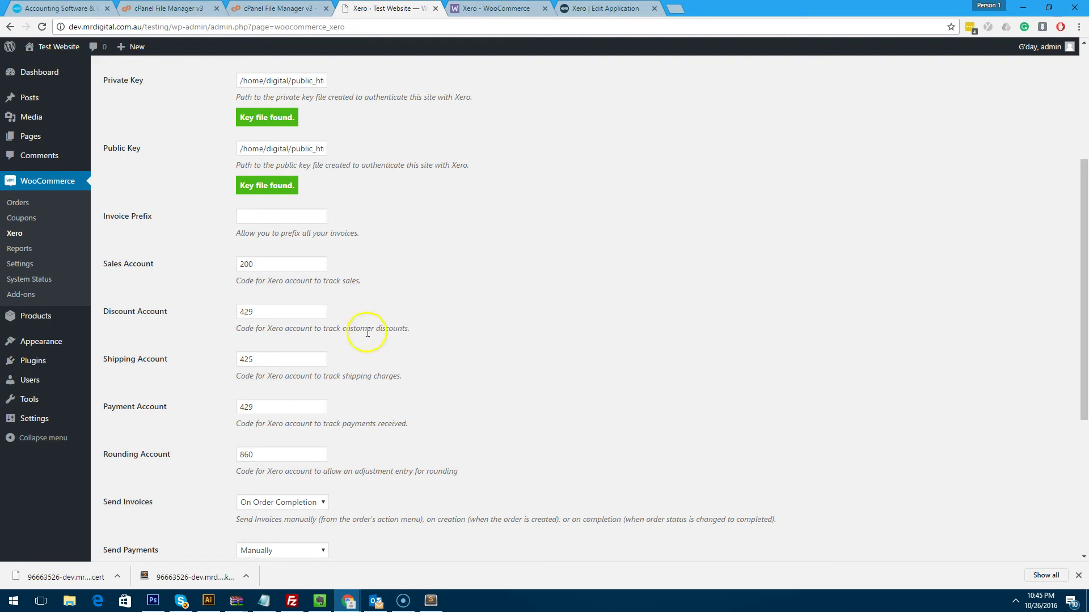
left_click(283, 215)
type("SHOP")
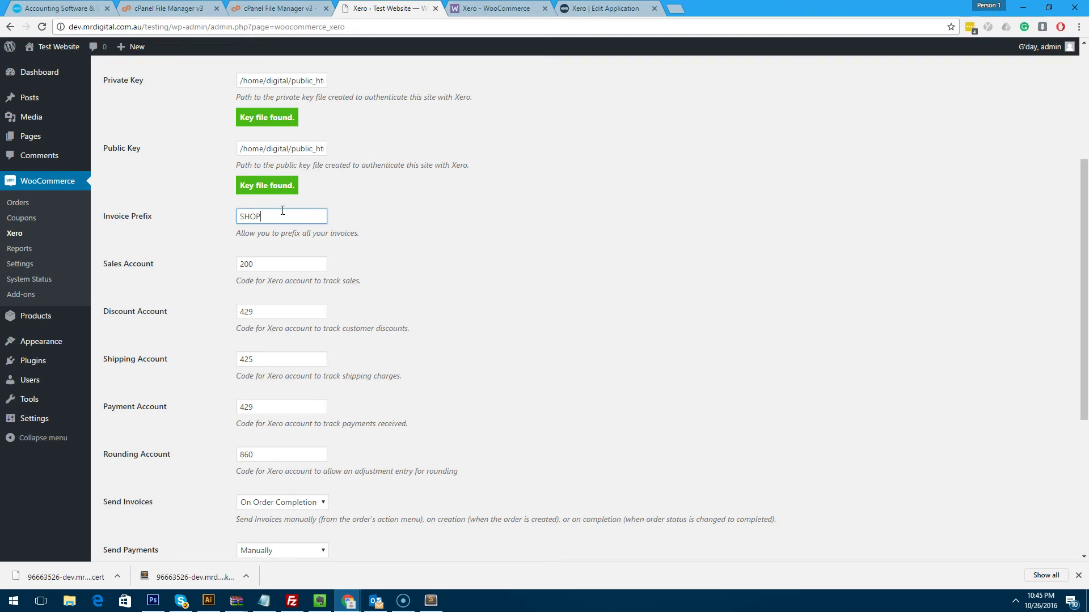
key("BackSpace")
key("BackSpace")
key("BackSpace")
key("BackSpace")
type("ESHOP")
scroll(445, 221, "down", 3)
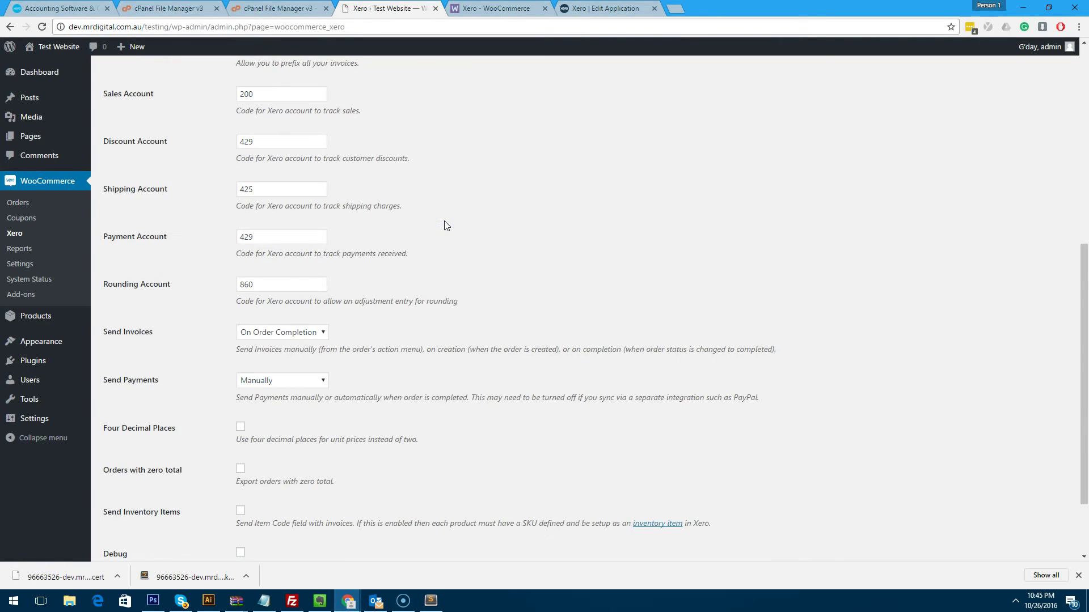
scroll(445, 226, "down", 1)
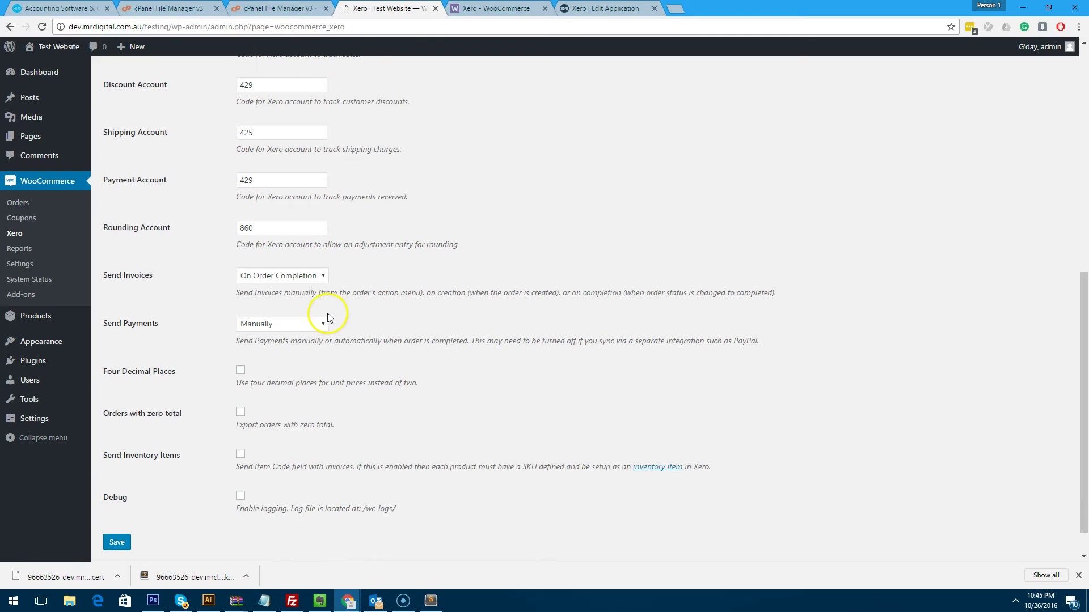
Set Send Invoices to On Order Completion.
left_click(299, 277)
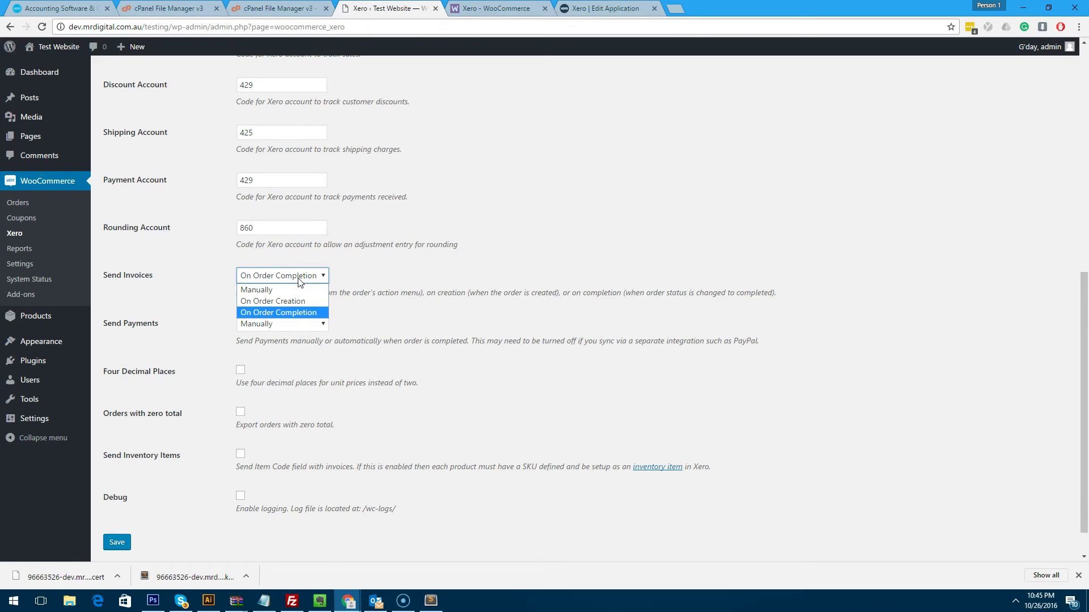
left_click(287, 312)
left_click(289, 276)
left_click(282, 302)
left_click(290, 276)
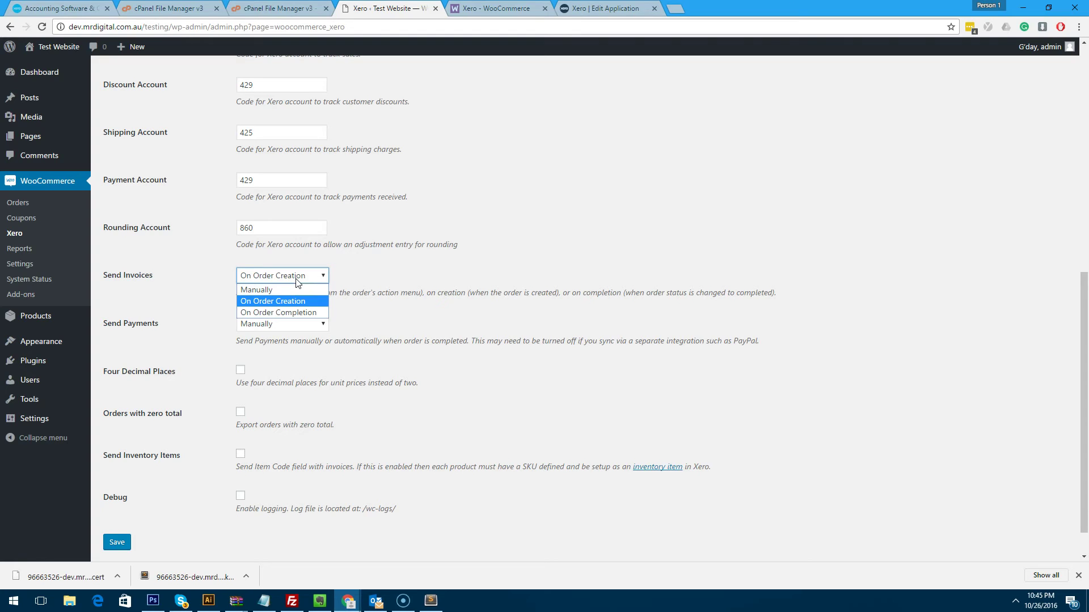
left_click(298, 277)
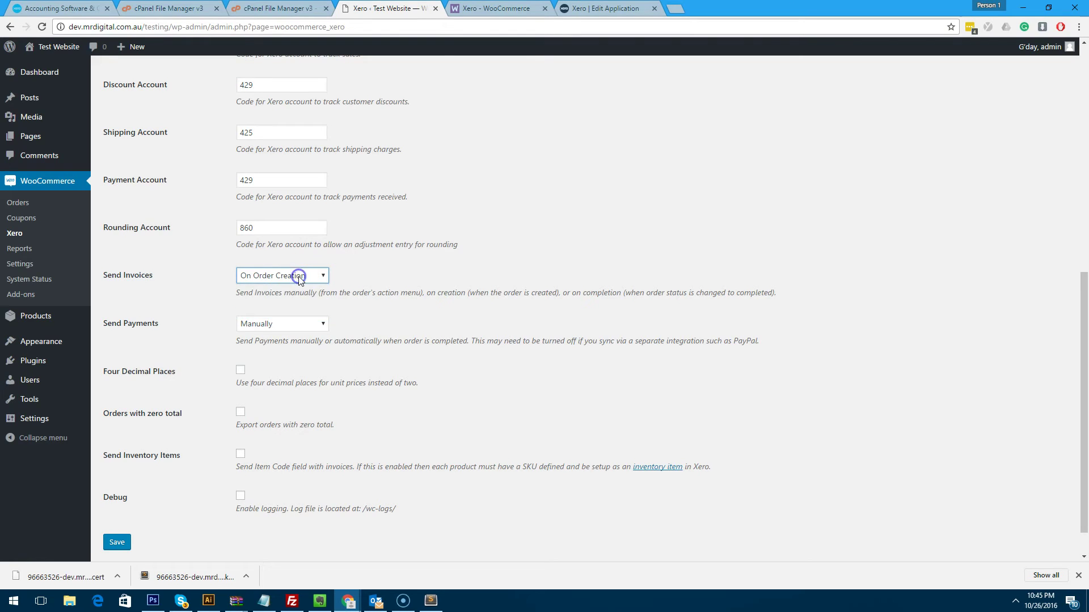
left_click(299, 276)
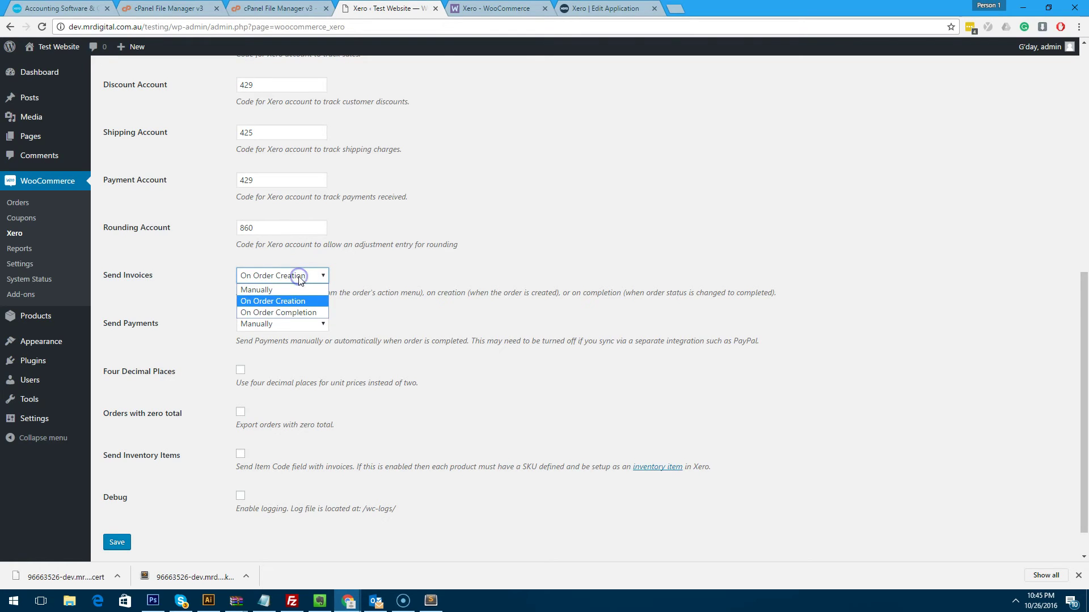
left_click(297, 312)
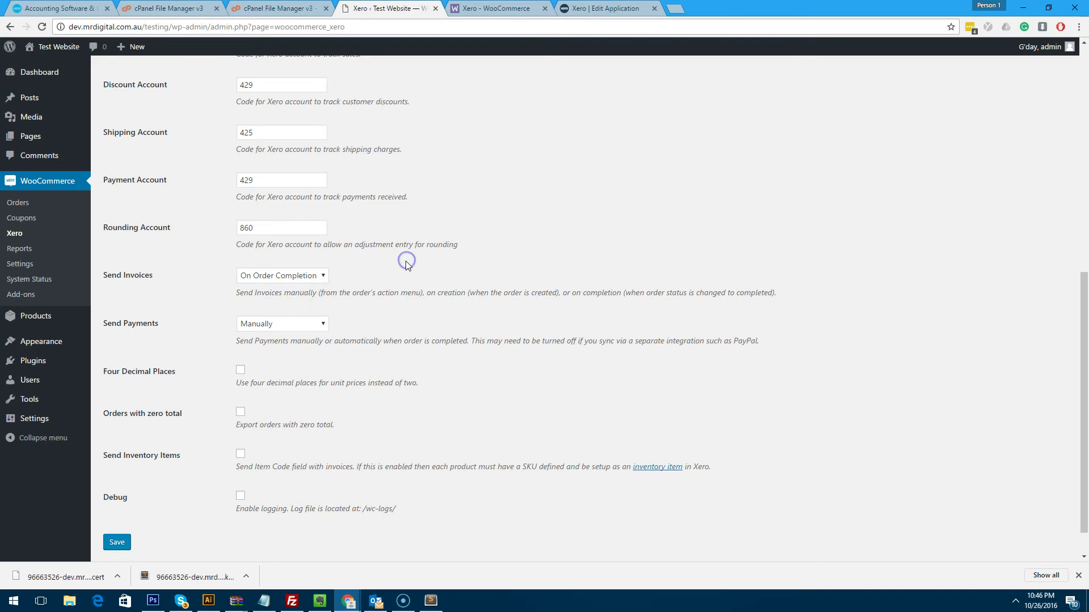
left_click(289, 276)
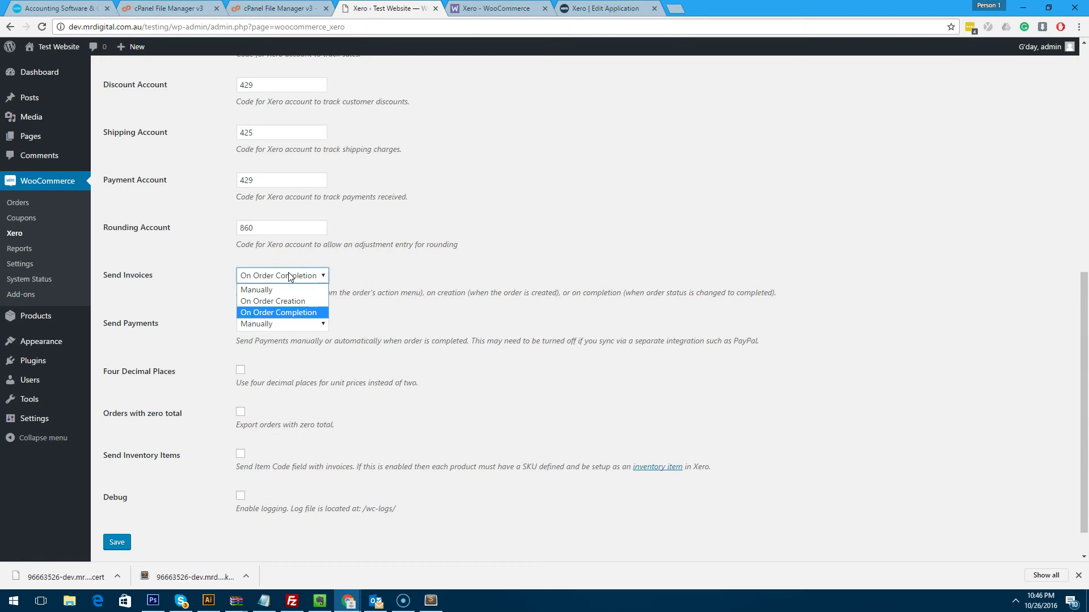
left_click(290, 276)
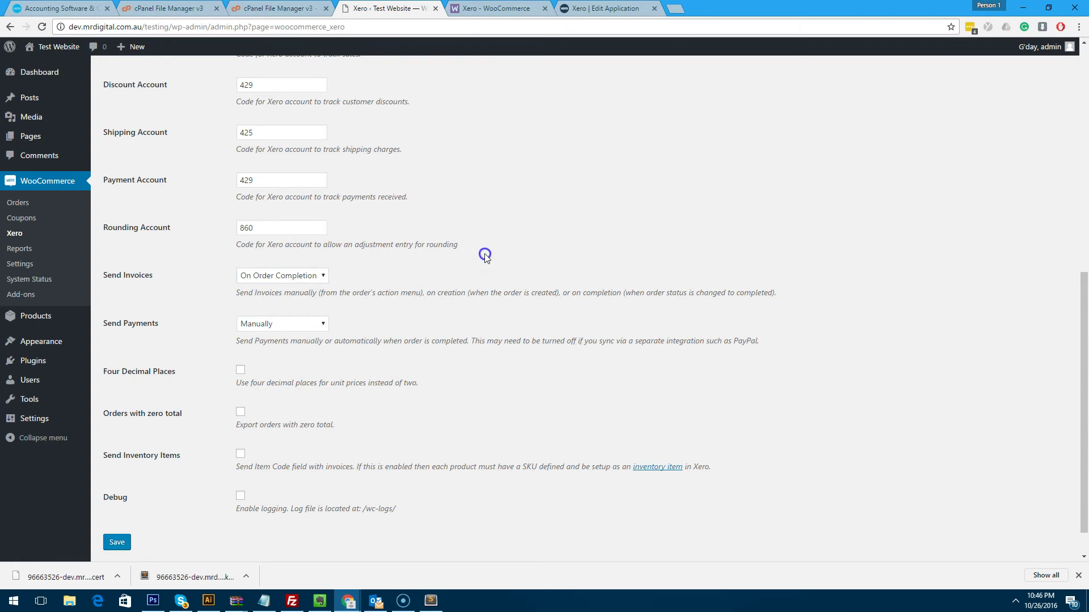
Try the Send Payments options and leave it set to Manually.
left_click(278, 327)
left_click(278, 328)
left_click(278, 328)
left_click(278, 328)
left_click(278, 328)
left_click(267, 347)
left_click(409, 326)
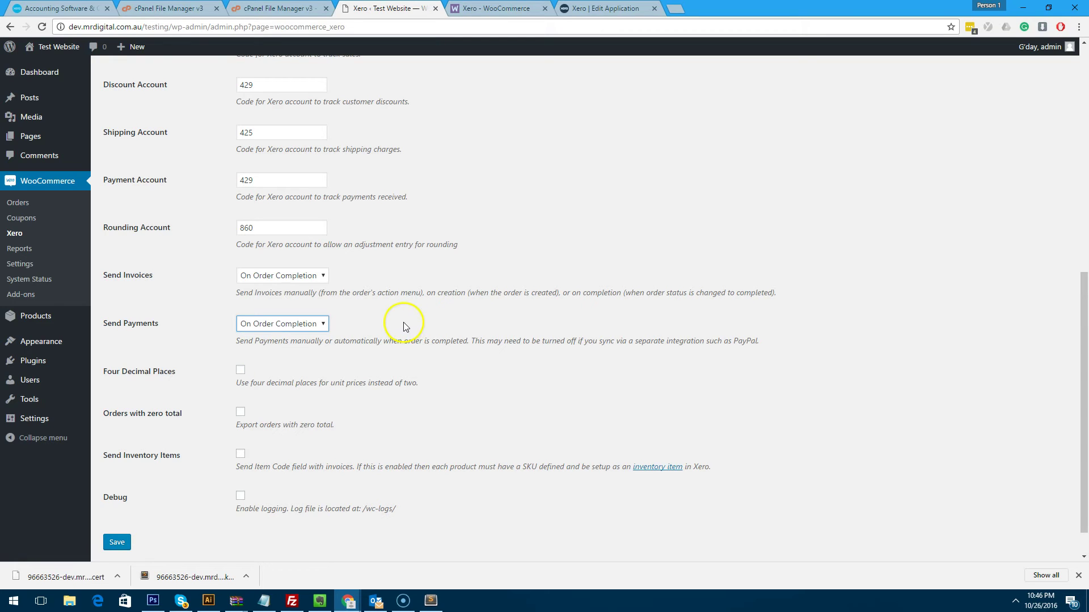
left_click(296, 324)
left_click(267, 336)
left_click(475, 294)
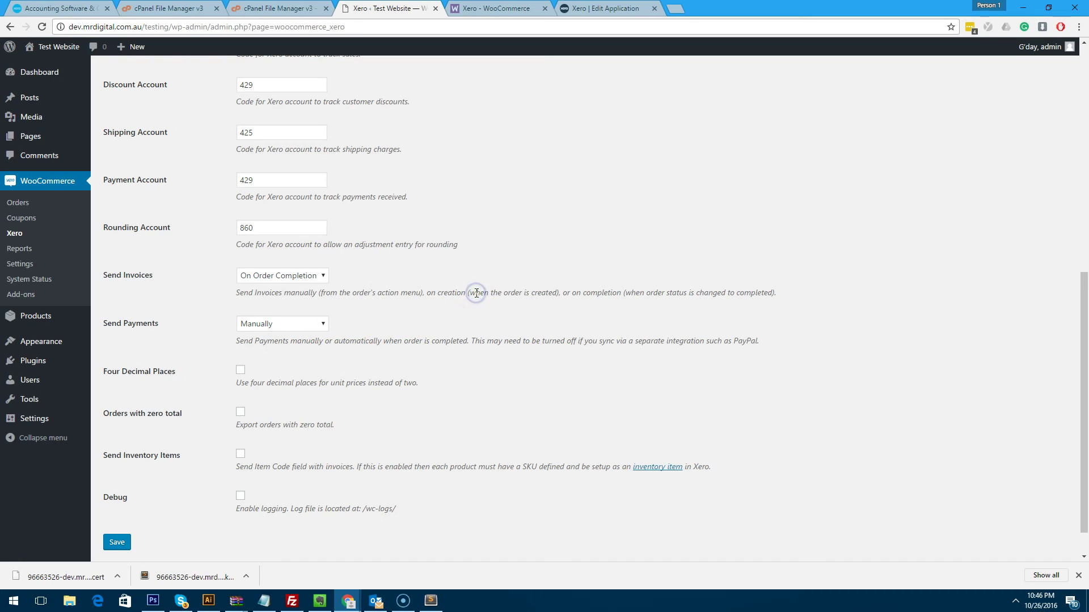
left_click(534, 246)
scroll(418, 336, "down", 1)
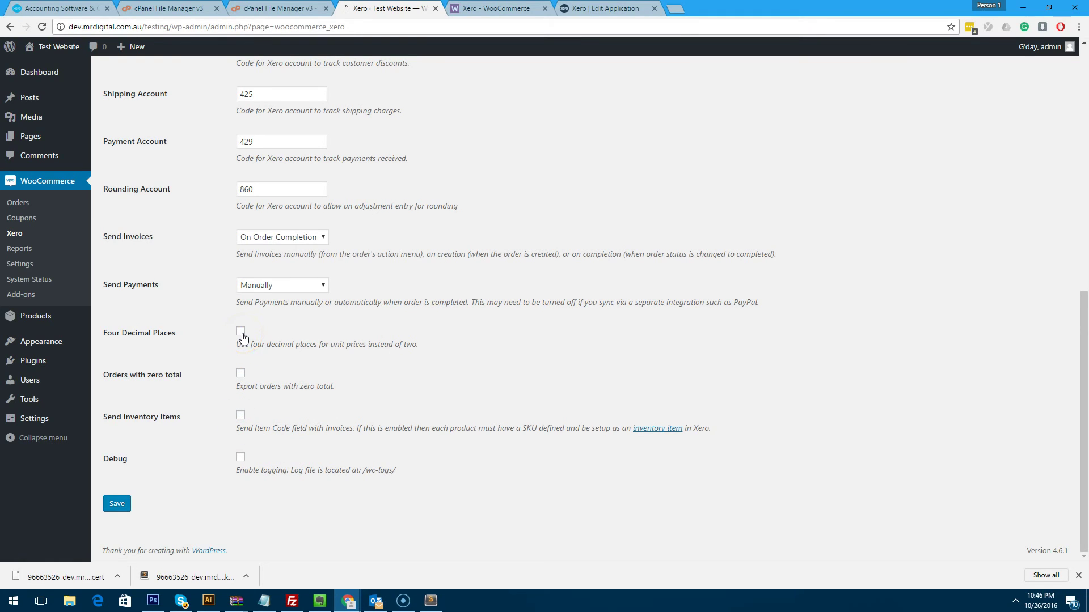
Enable Orders with zero total, save the Xero settings, and select the site URL.
left_click(239, 376)
left_click(240, 417)
left_click(113, 507)
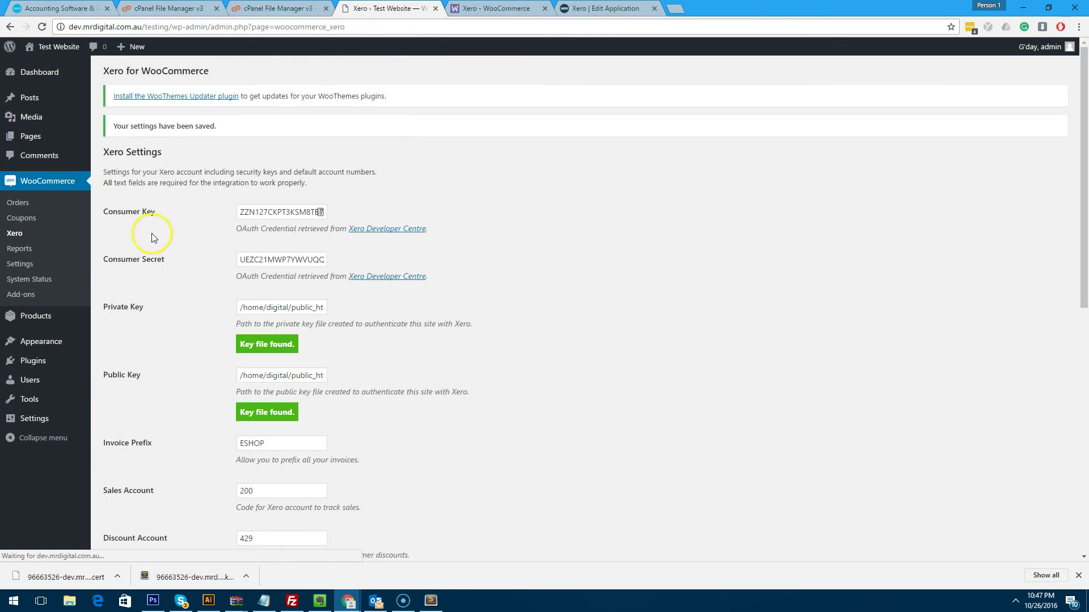
left_click(170, 26)
Copy the site's base address and open the shop in a new private browsing window.
left_click_drag(171, 27, 5, 21)
key("ctrl+c")
left_click(1079, 27)
left_click(975, 70)
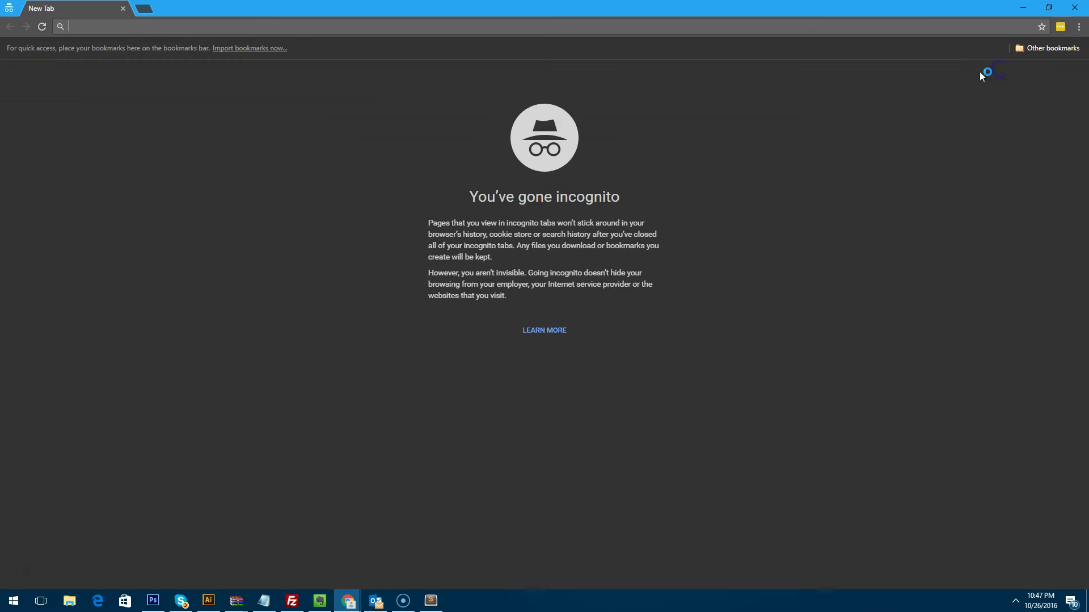
key("ctrl+v")
key("Return")
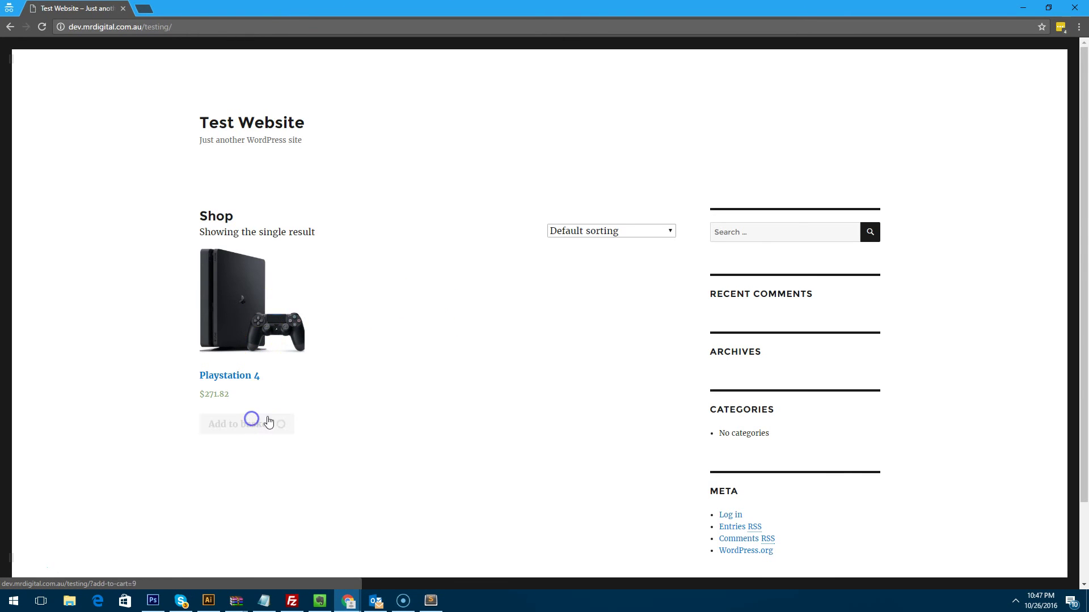
Add the Playstation 4 to the basket and proceed to checkout.
left_click(286, 421)
left_click(233, 448)
scroll(564, 367, "down", 2)
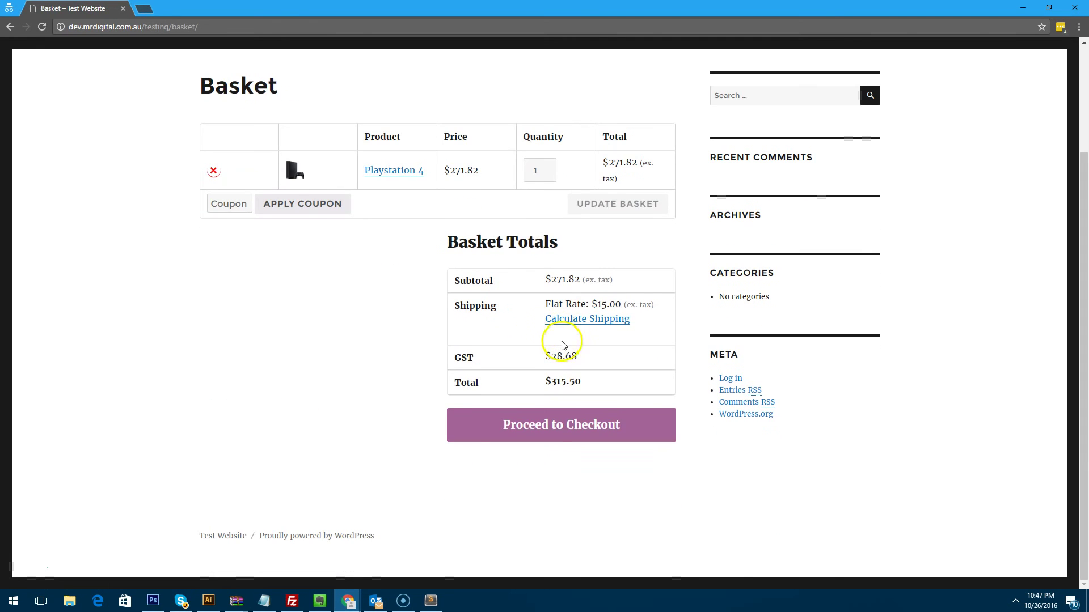
left_click(557, 423)
scroll(391, 364, "down", 3)
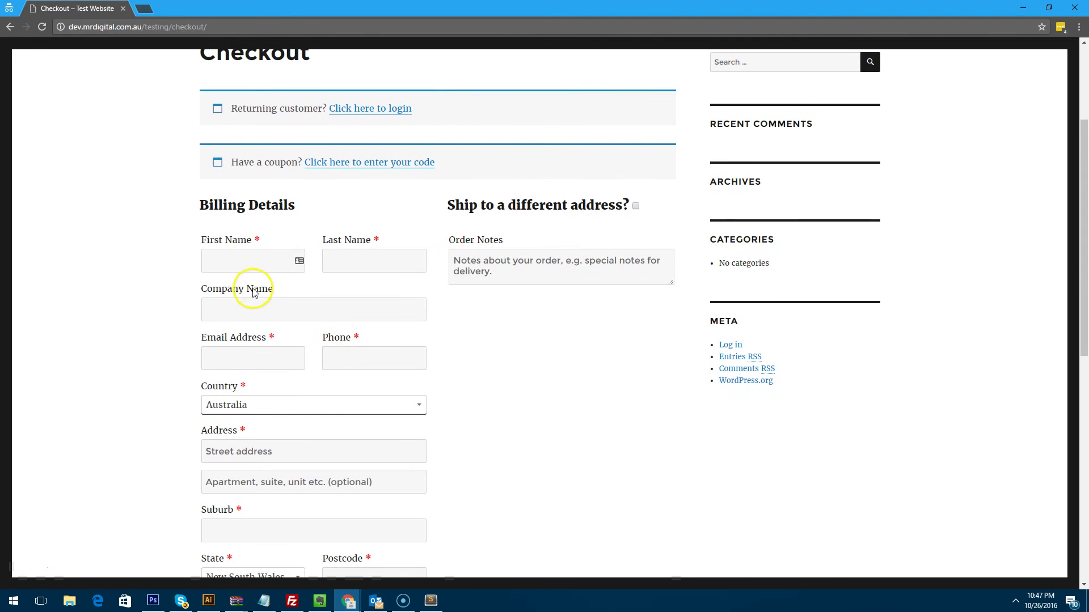
Fill in the customer's first and last name, company 'Test Pty Ltd', e-mail and phone number.
left_click(262, 260)
key("Tab")
key("Tab")
type("Test Pty Ltd")
key("Tab")
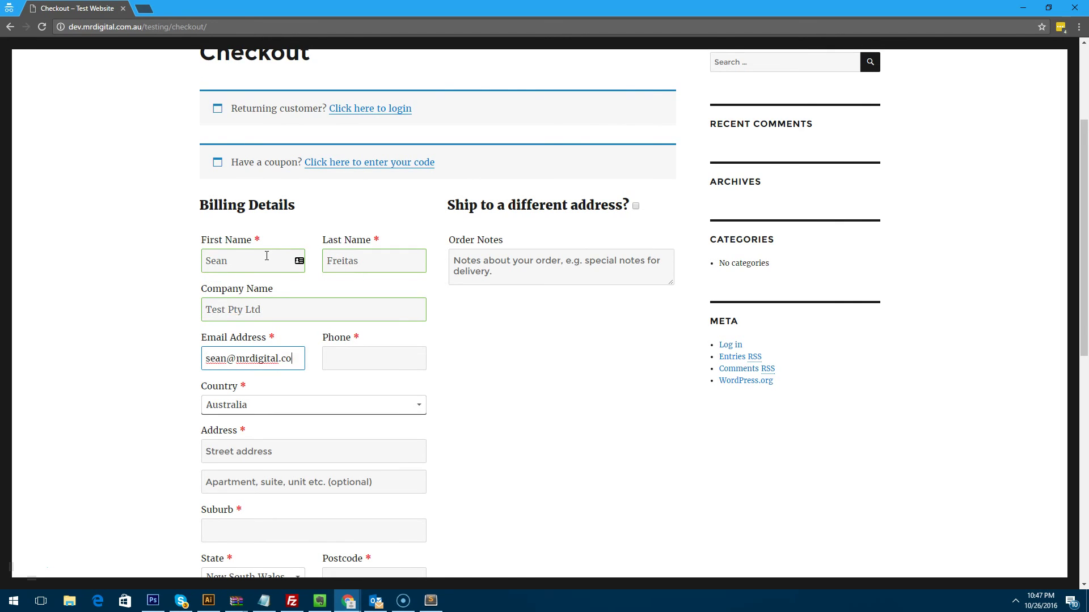
key("Tab")
Enter the customer's street address, suburb and postcode, then place the cash-on-delivery order.
scroll(272, 340, "down", 3)
left_click(284, 284)
type("10 Test Rd")
key("Tab")
key("Tab")
type("Sydney")
key("Tab")
key("Tab")
type("2000")
left_click(551, 333)
scroll(533, 358, "down", 6)
left_click(636, 438)
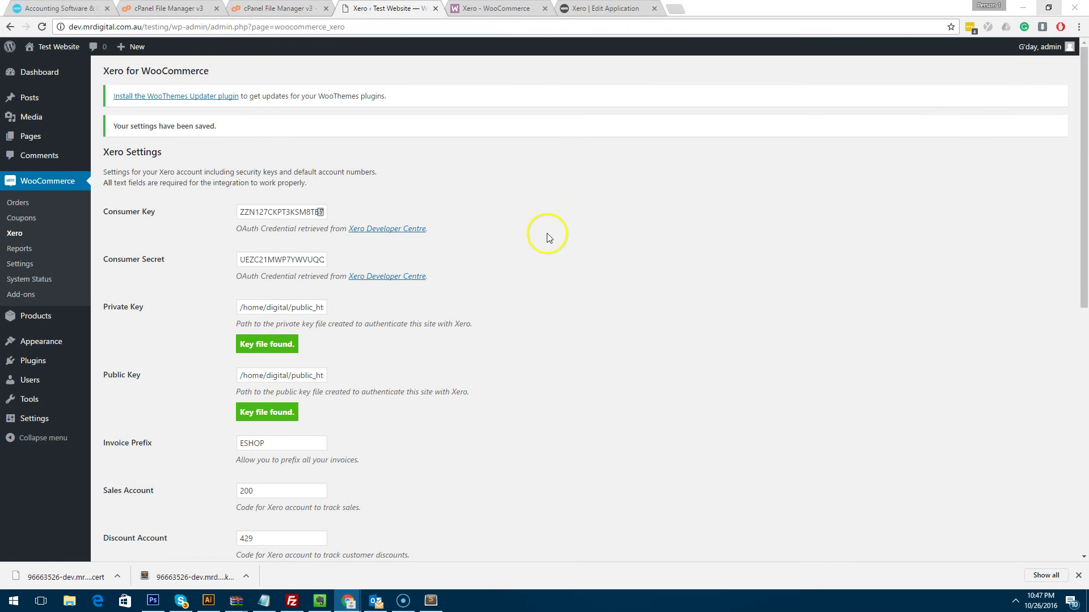
Mark order #16 as Completed from the Orders list, then open it to check the Xero invoice note.
left_click(66, 206)
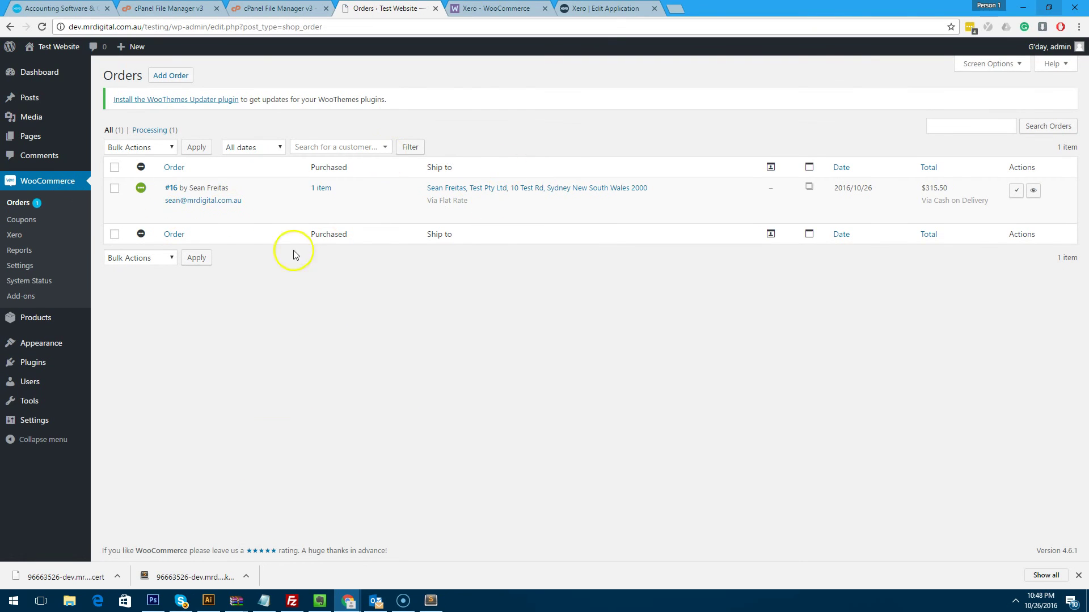
mouse_move(142, 188)
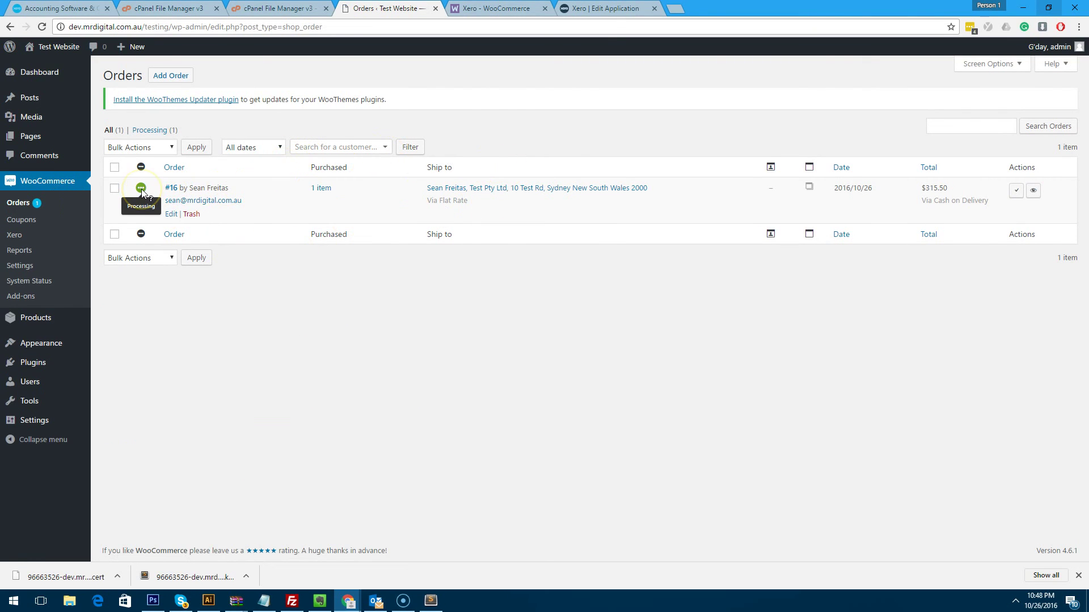
left_click(171, 188)
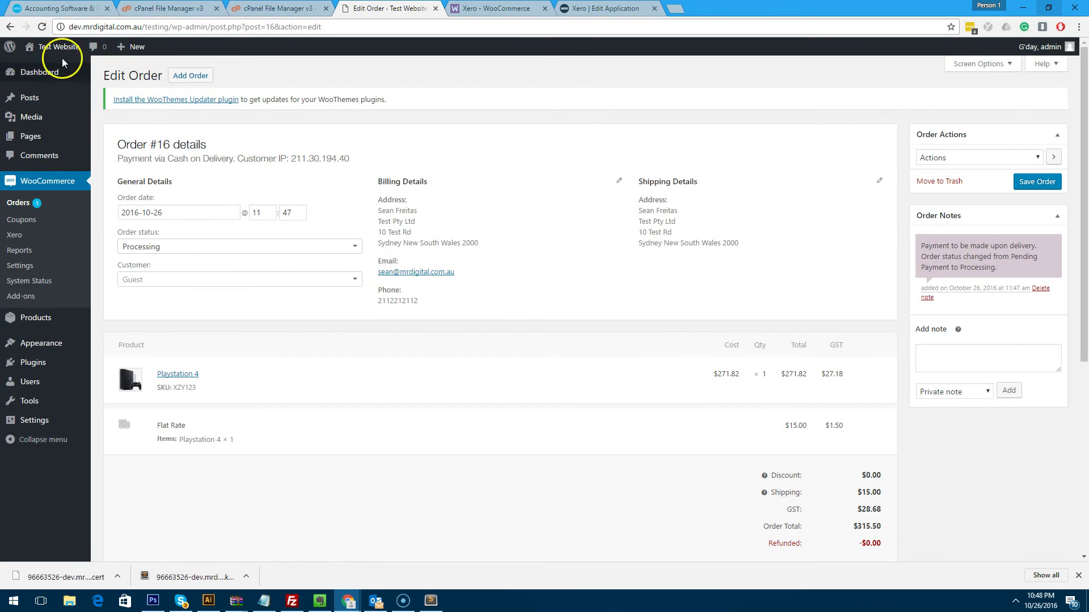
left_click(9, 27)
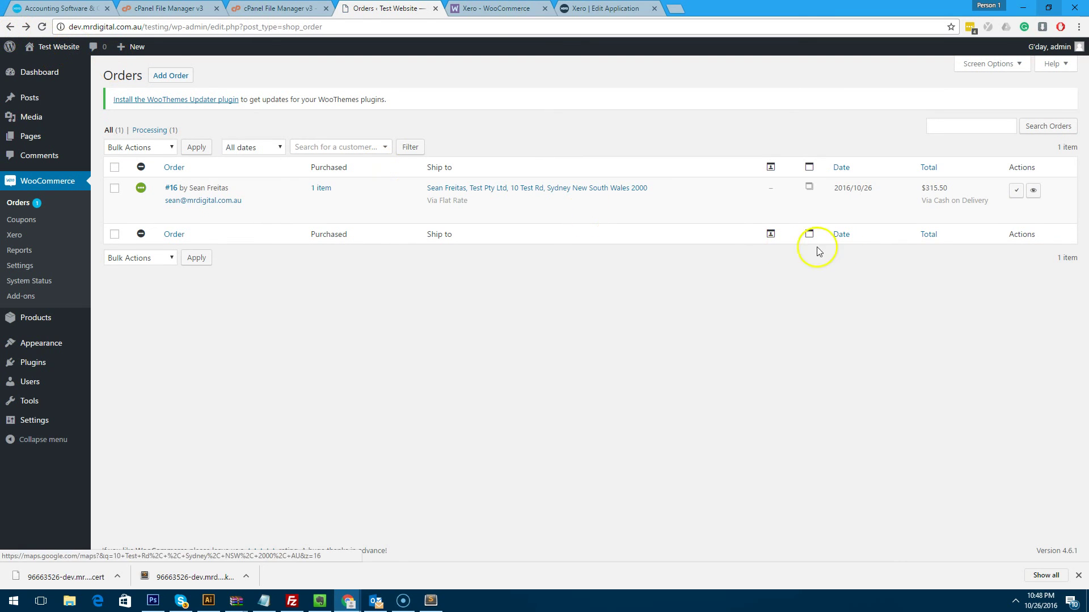
left_click(1018, 192)
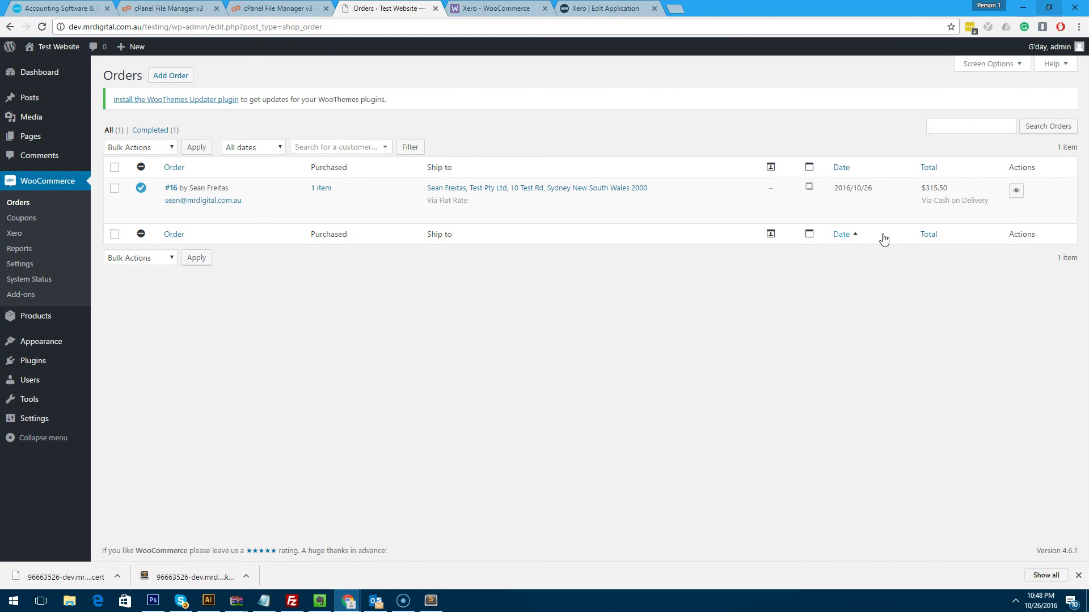
left_click(170, 188)
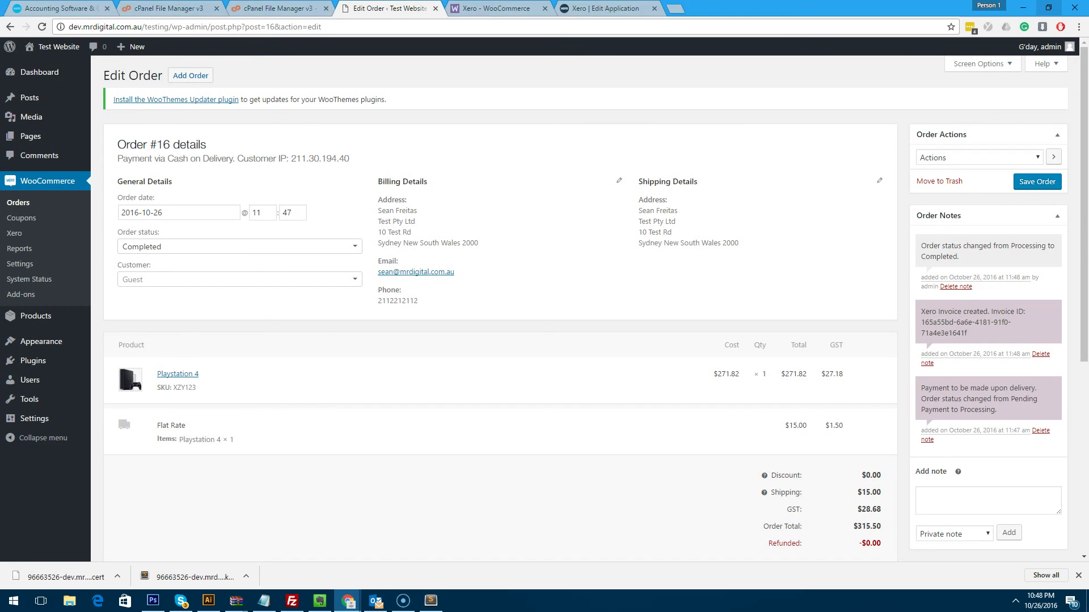
In Xero, open awaiting-payment invoice ESHOP16 for 315.50, then return to the dashboard.
left_click(71, 8)
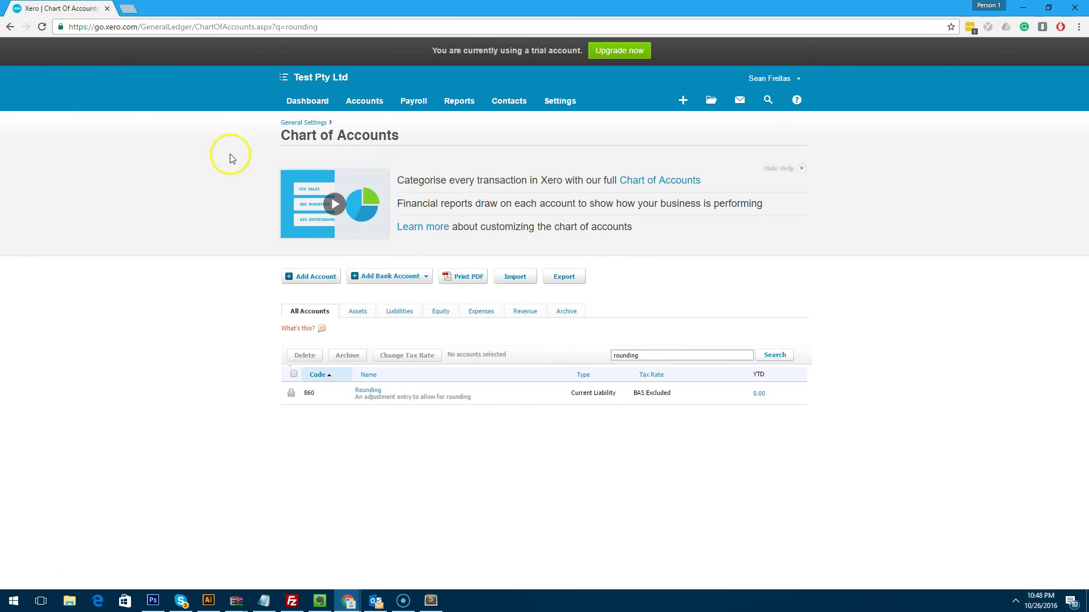
left_click(293, 103)
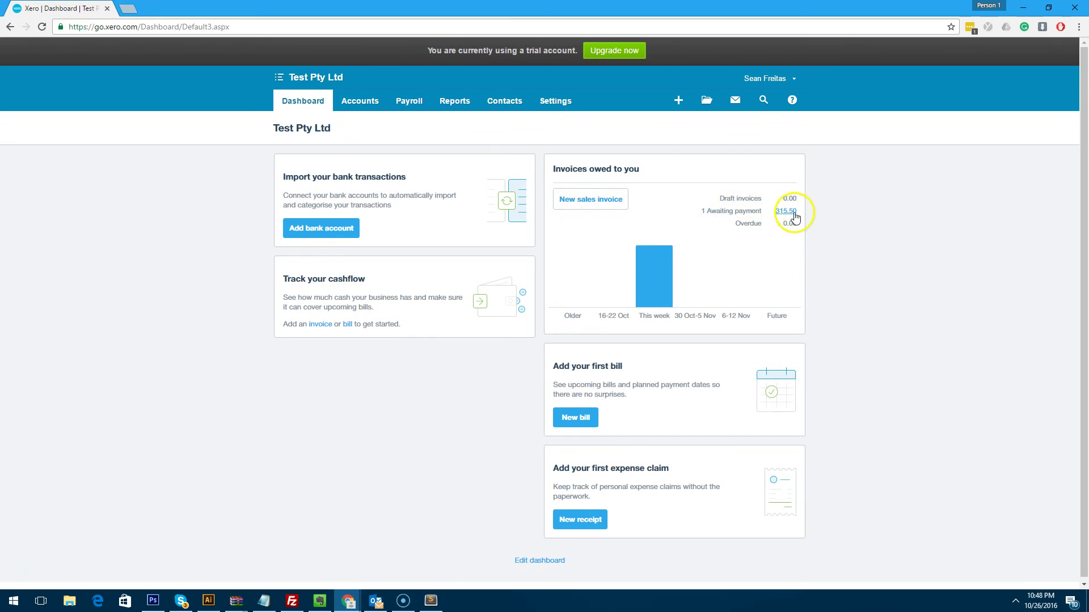
left_click(785, 212)
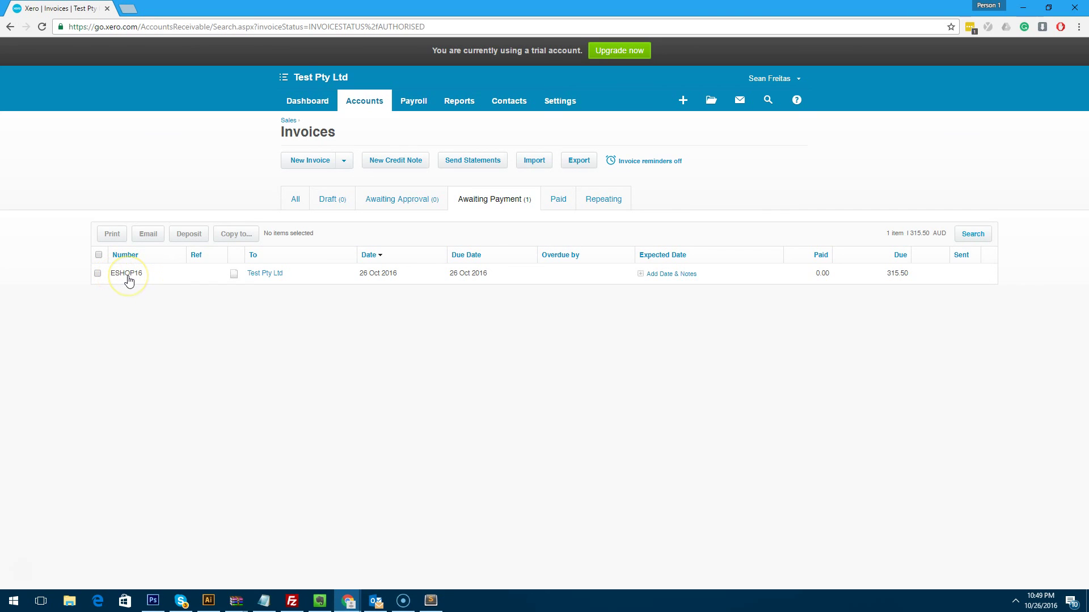
left_click(265, 274)
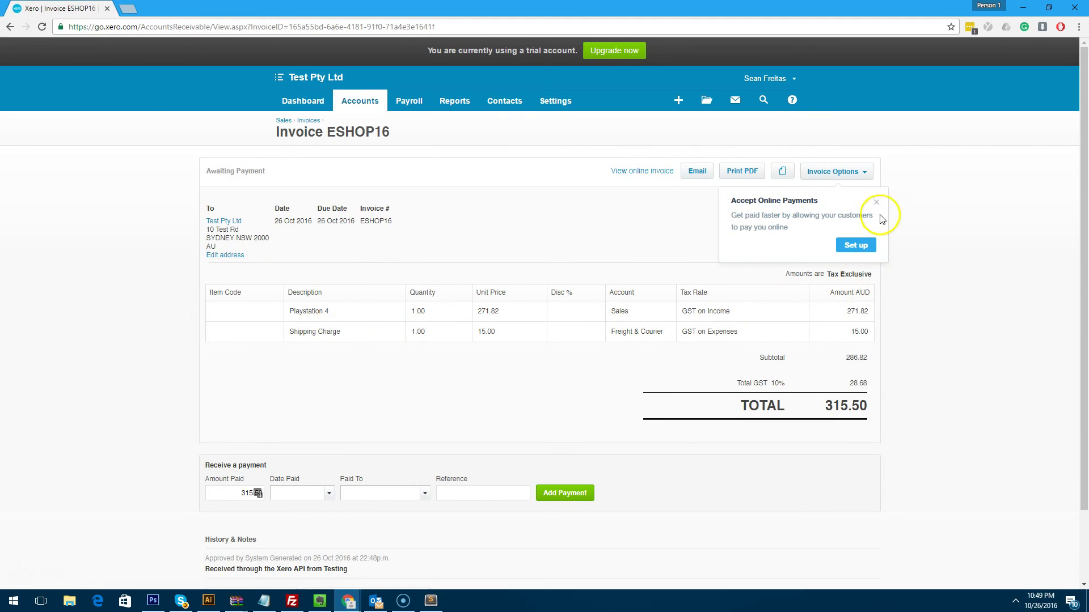
left_click(881, 205)
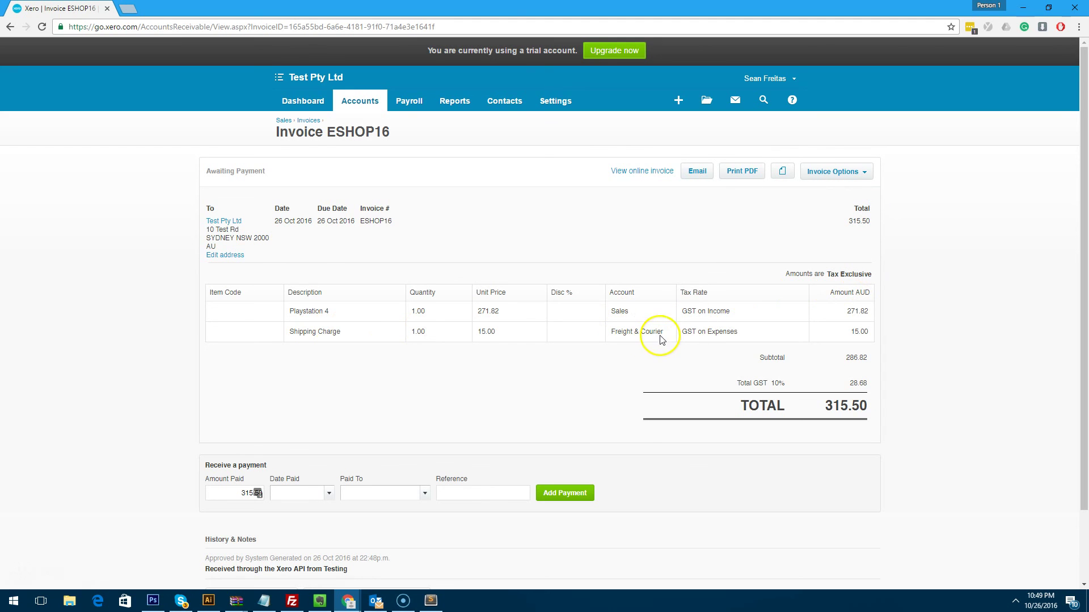
scroll(713, 343, "down", 1)
left_click(328, 52)
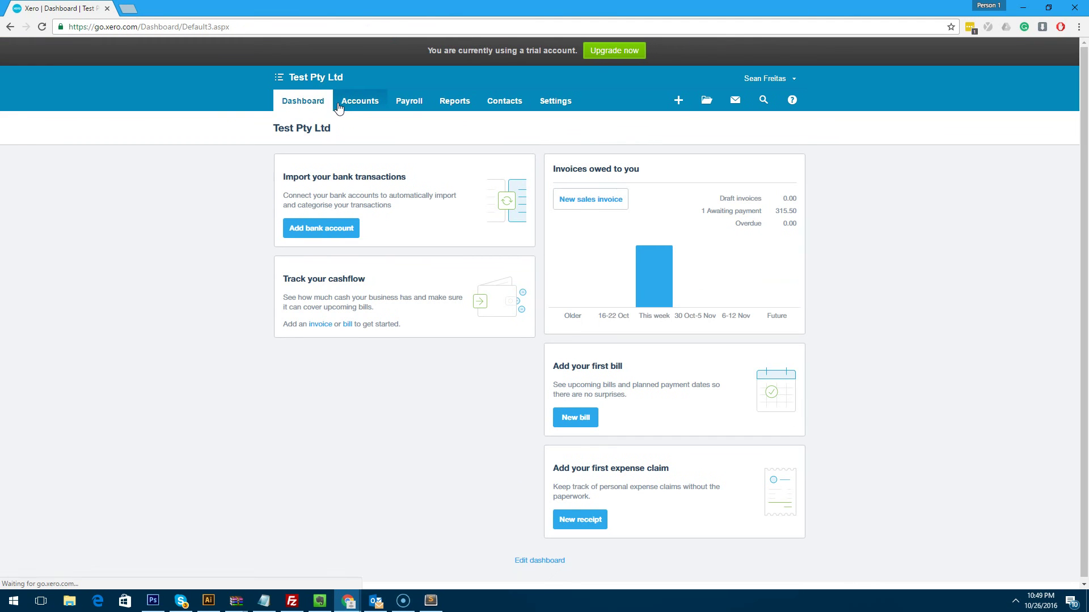
left_click(339, 101)
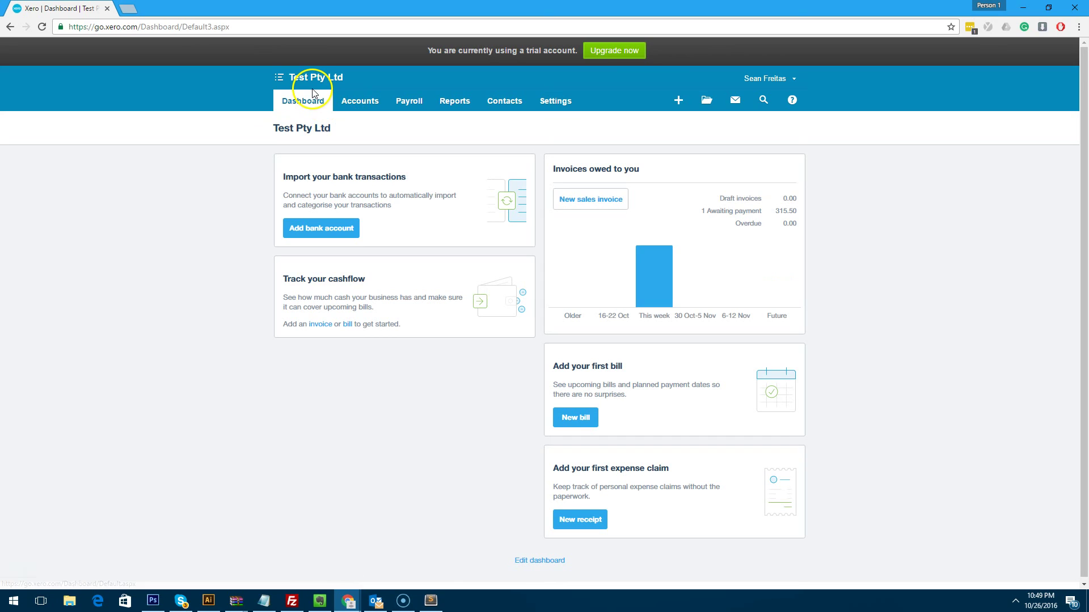
left_click(277, 90)
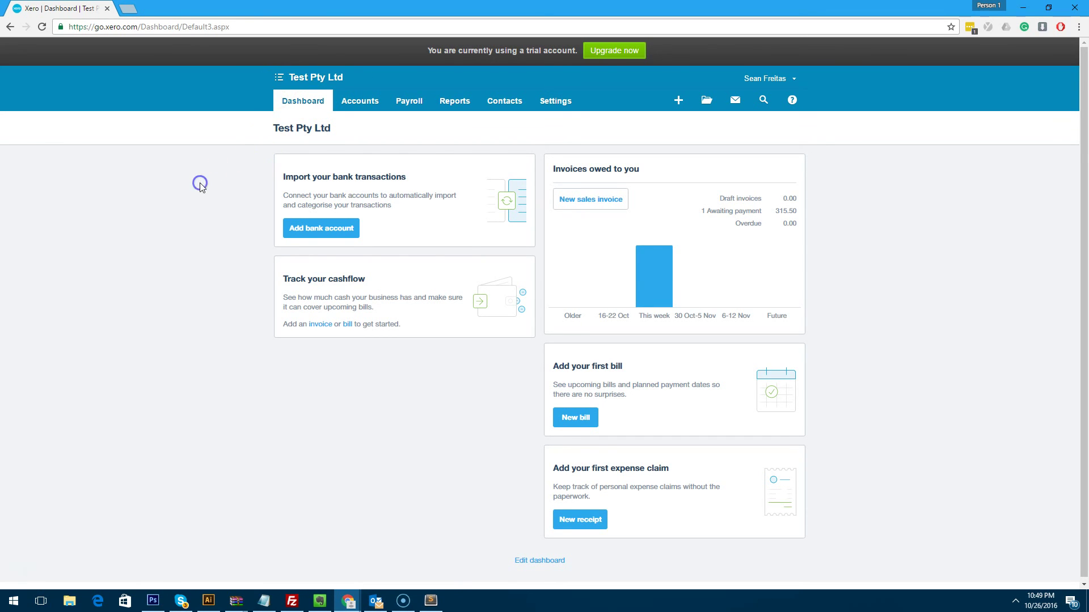